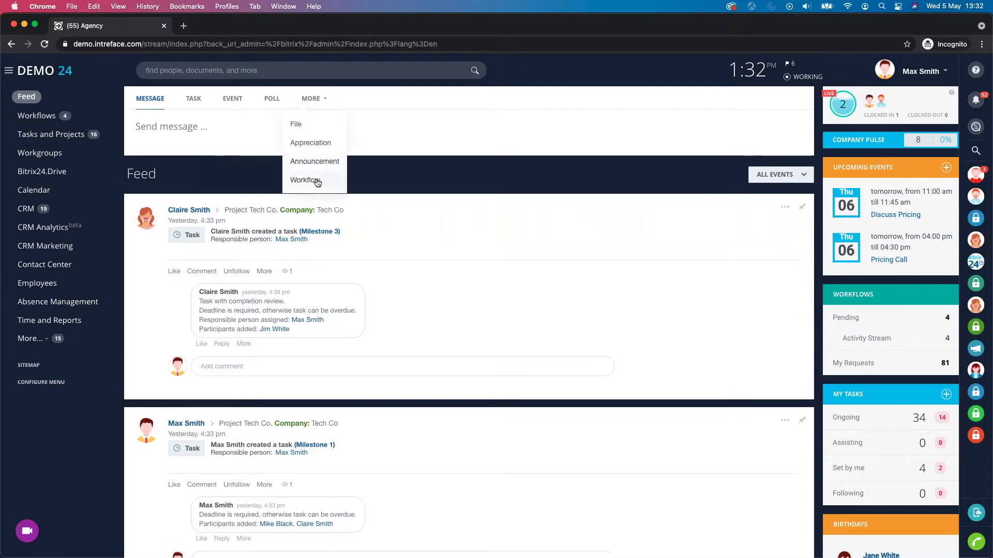
# - Open the Request Leave Form workflow and view the Duration options for the start date
pyautogui.click(325, 180)
pyautogui.click(347, 131)
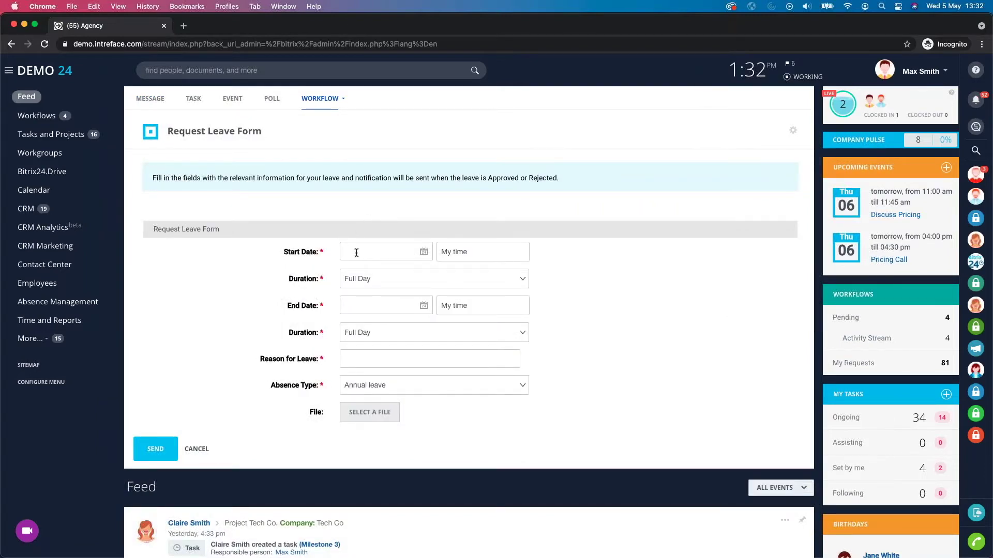
pyautogui.scroll(-1, 356, 253)
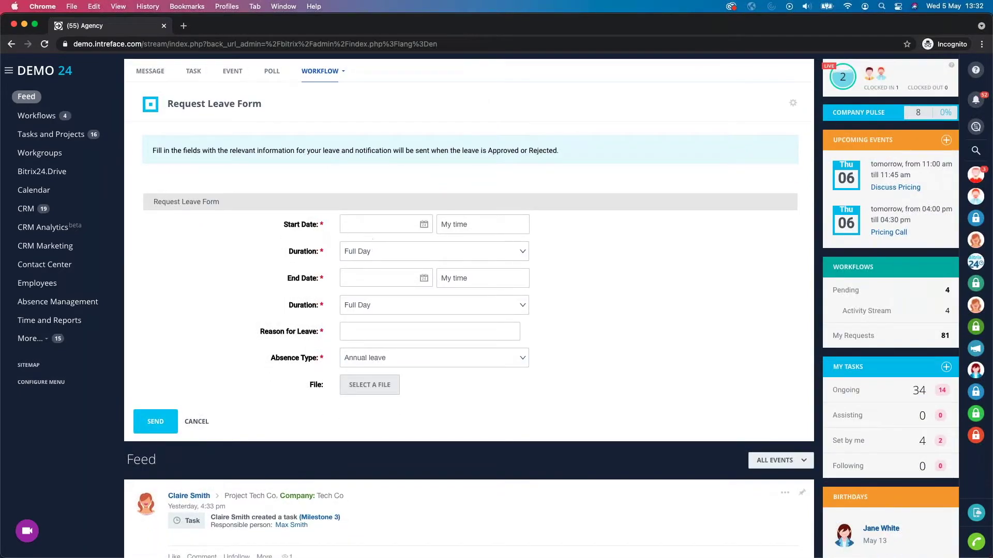
pyautogui.click(361, 260)
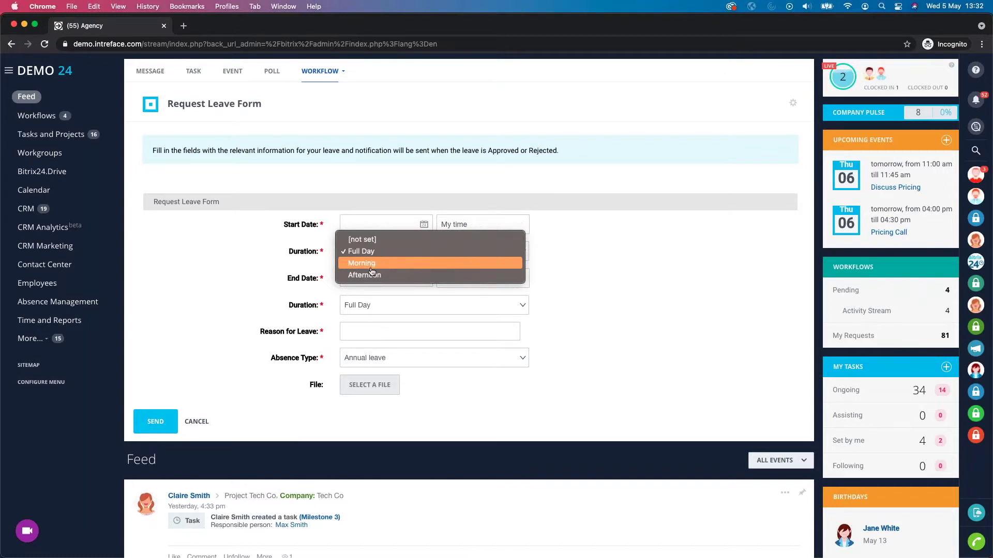
pyautogui.click(303, 266)
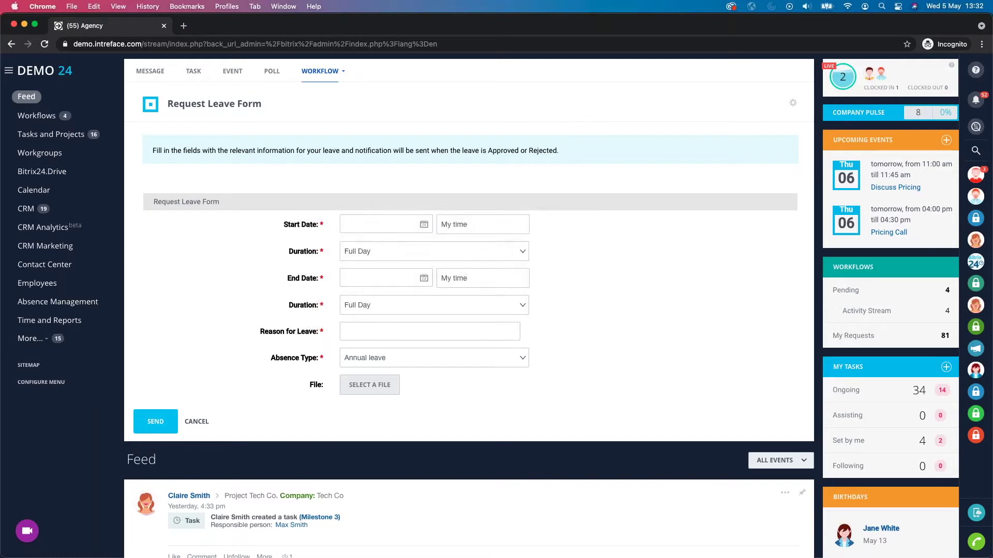
# - View the Absence Type options in the leave request form, and cancel the form without sending it
pyautogui.scroll(-1, 374, 346)
pyautogui.click(373, 335)
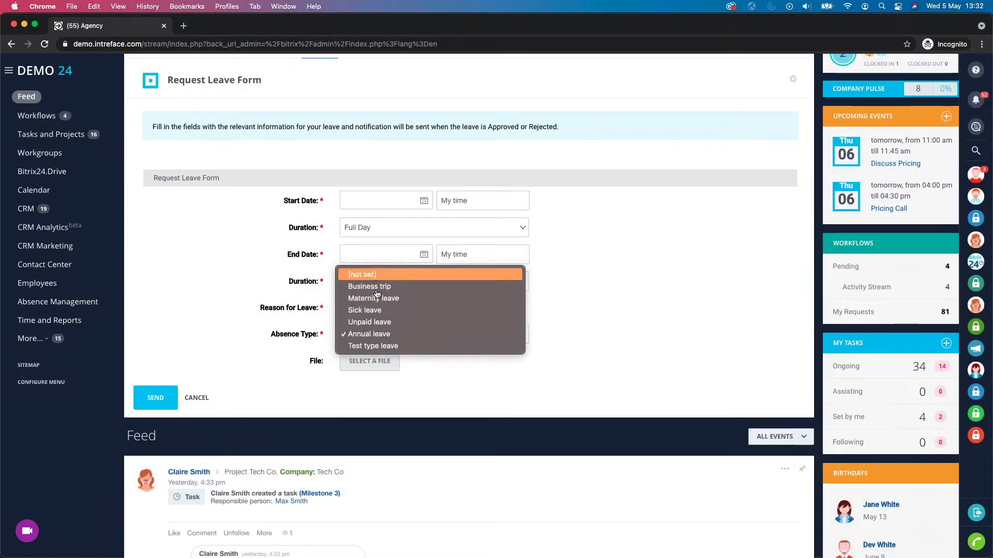
pyautogui.click(273, 321)
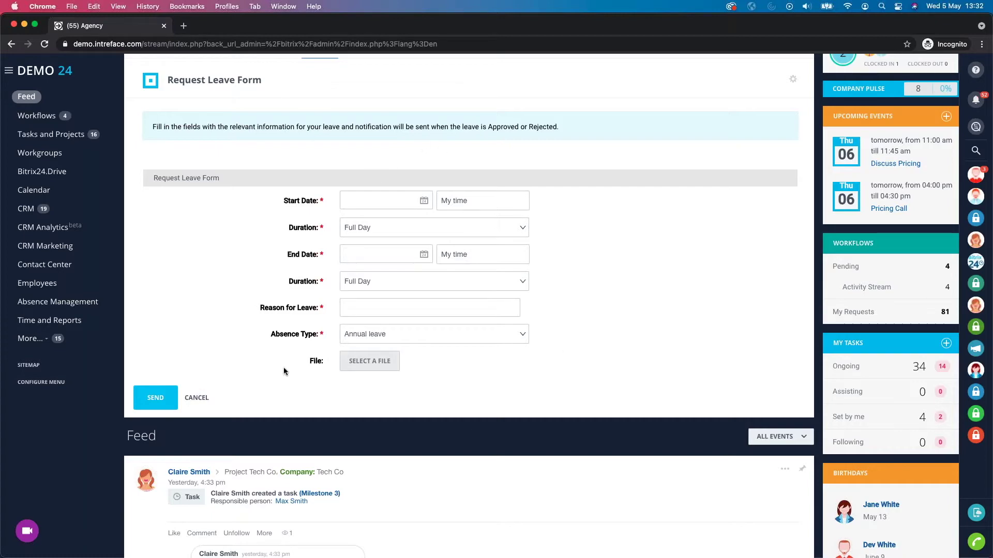
pyautogui.scroll(1, 284, 367)
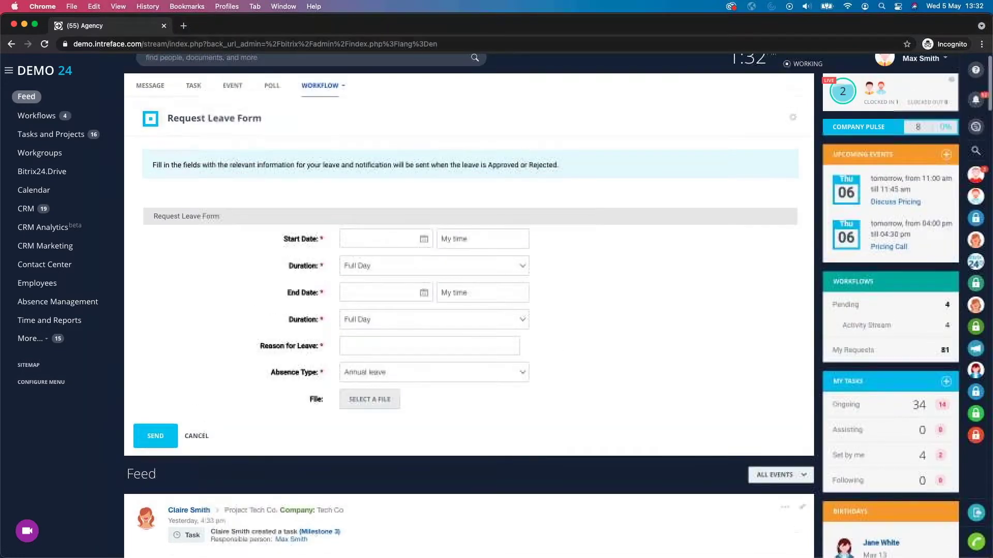
pyautogui.click(204, 437)
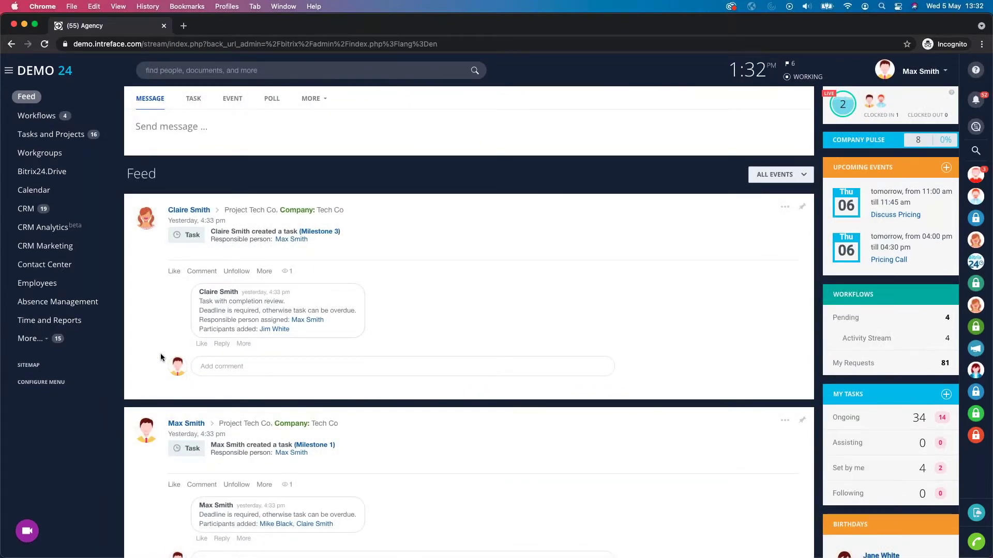
# - Open the Absence Management Tool and make the leave entitlements of the first three listed employees editable
pyautogui.click(51, 304)
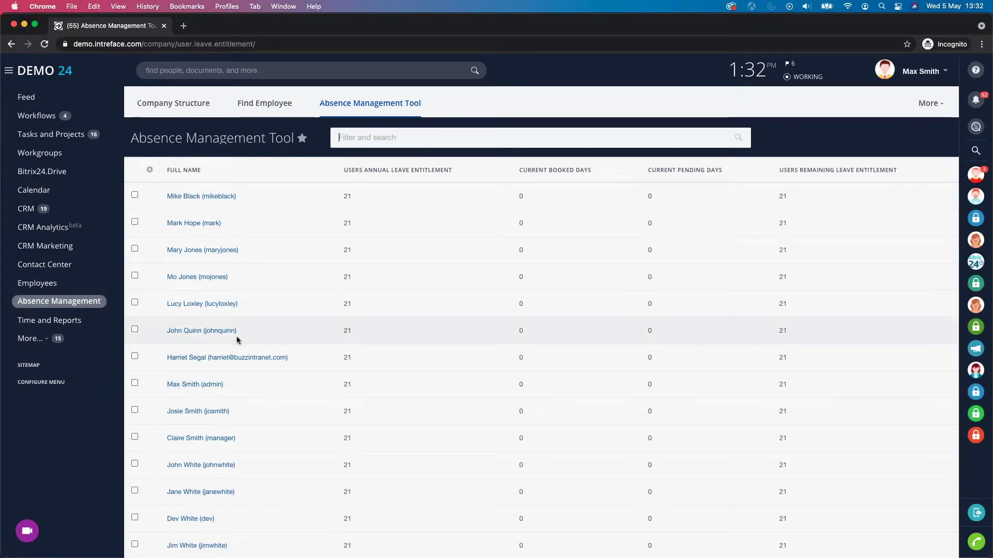
pyautogui.scroll(-2, 238, 340)
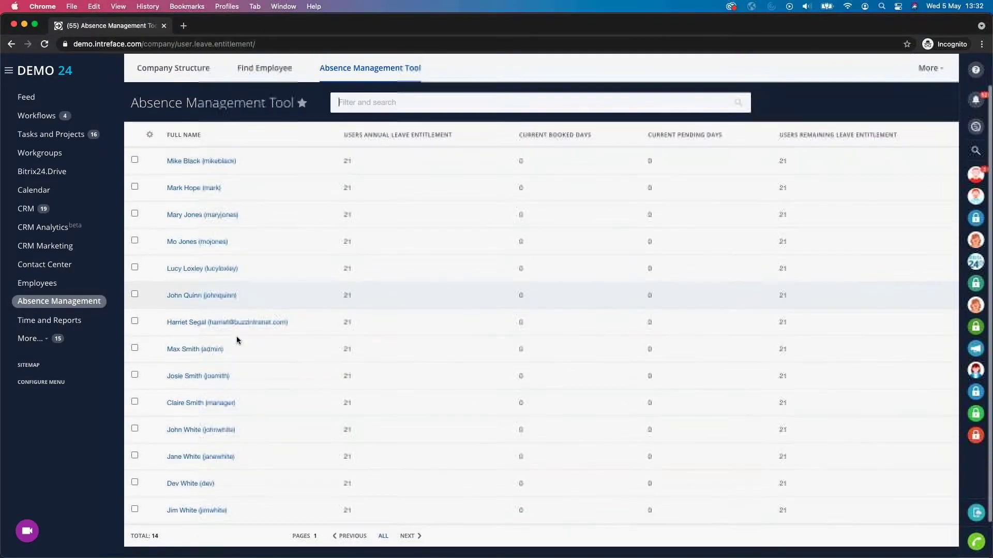
pyautogui.click(134, 160)
pyautogui.click(134, 186)
pyautogui.click(135, 213)
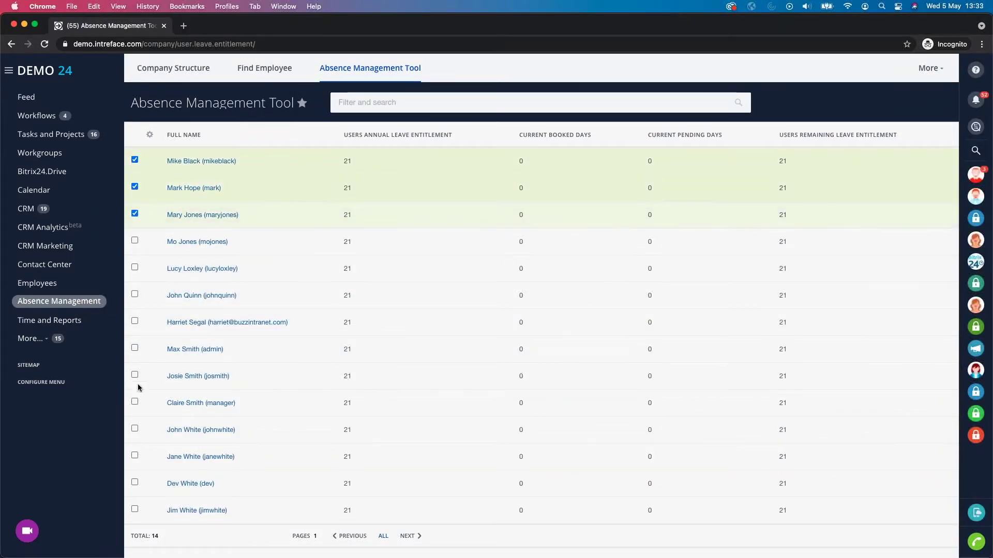
pyautogui.scroll(-2, 133, 484)
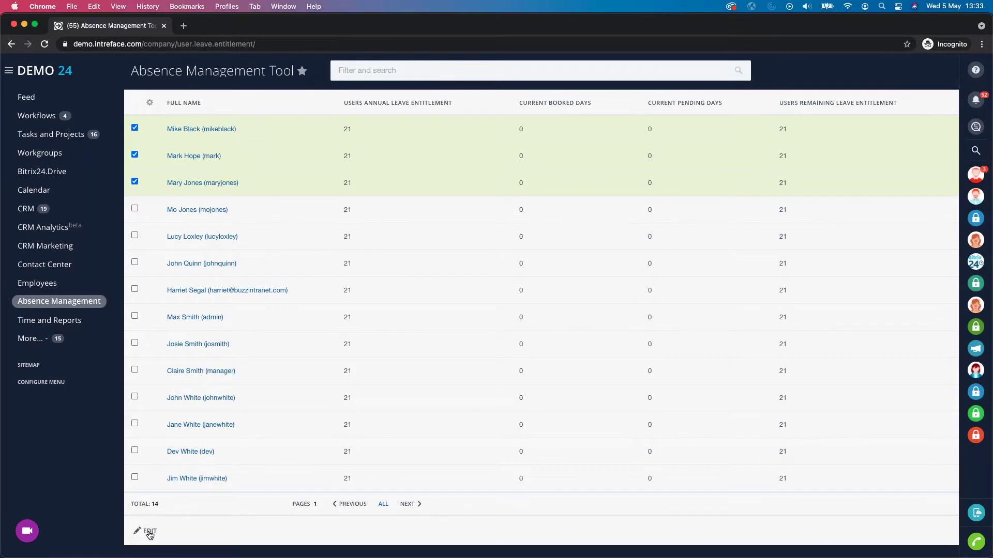
pyautogui.click(149, 533)
pyautogui.scroll(2, 329, 275)
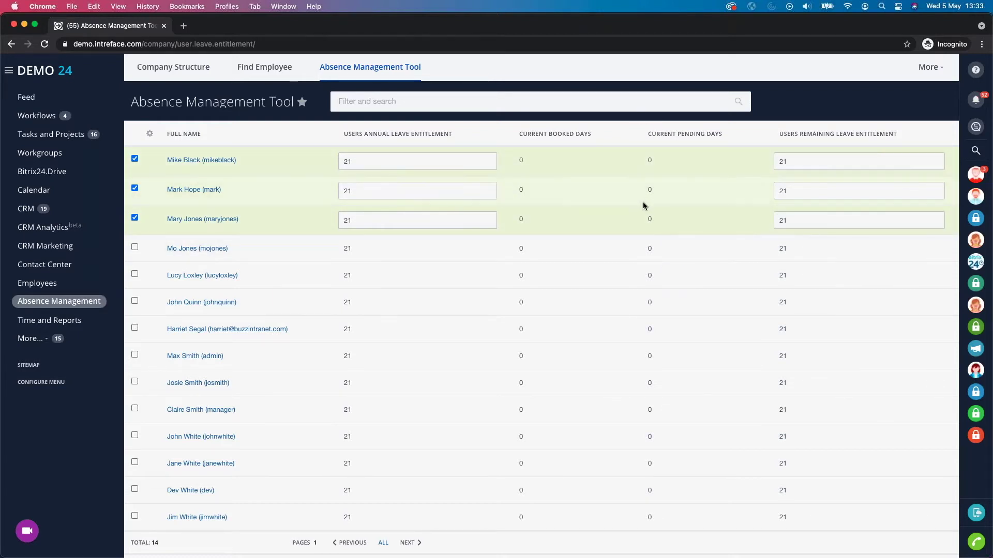
# - Cancel the bulk edit of the leave entitlements, leaving no employee selected
pyautogui.scroll(-2, 311, 473)
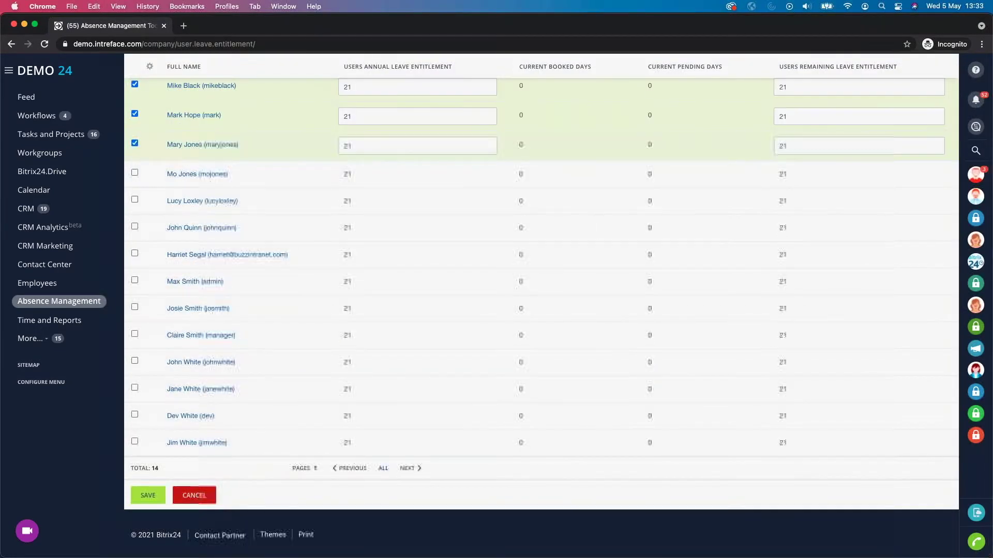
pyautogui.click(209, 494)
pyautogui.click(135, 226)
pyautogui.click(134, 199)
pyautogui.click(134, 173)
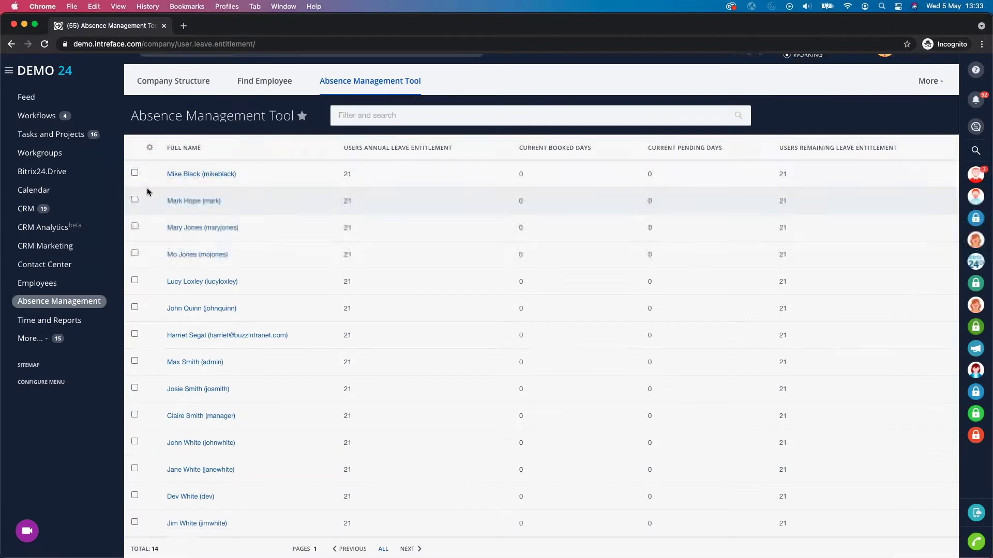
pyautogui.scroll(1, 146, 187)
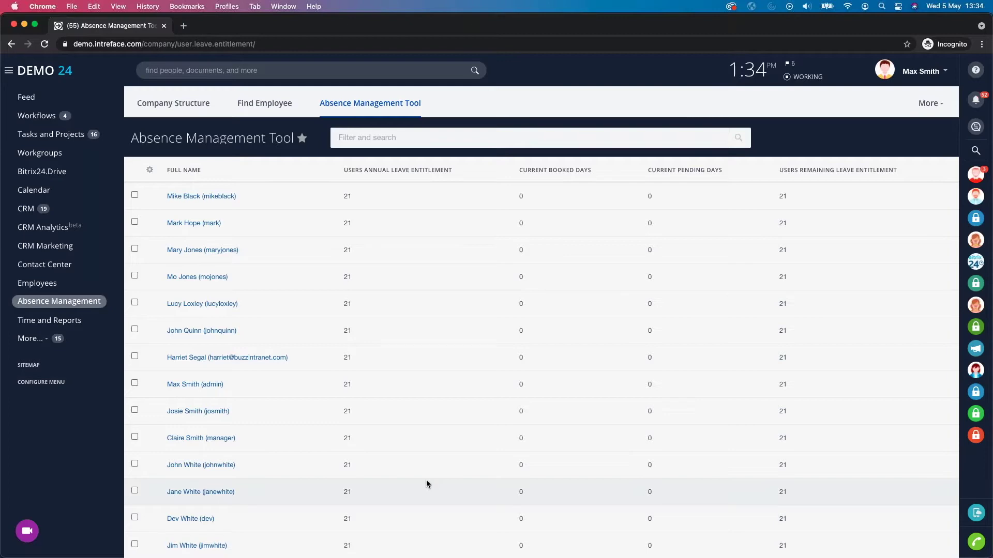
# - Check the remaining leave entitlement in your own profile, and return to the Feed
pyautogui.click(920, 74)
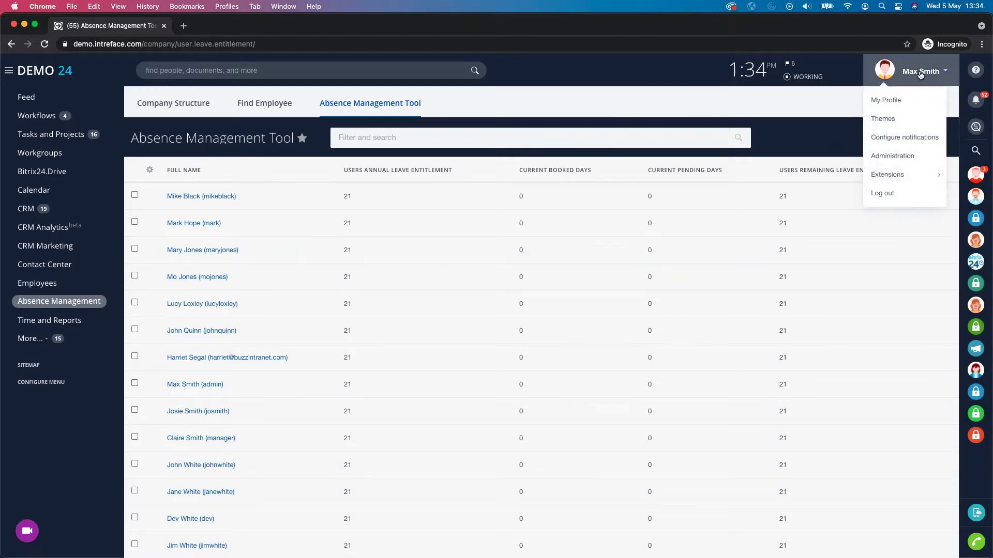
pyautogui.click(901, 103)
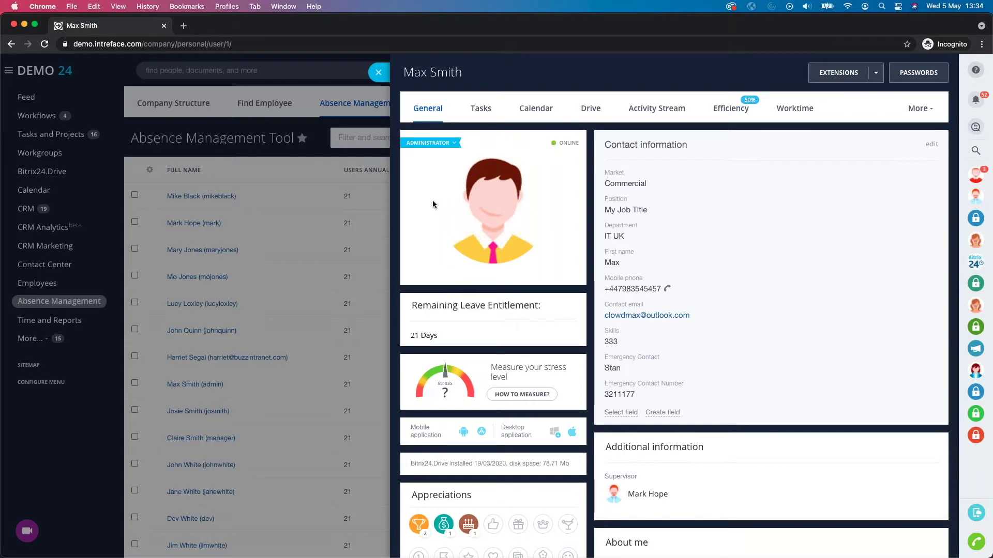
pyautogui.click(380, 75)
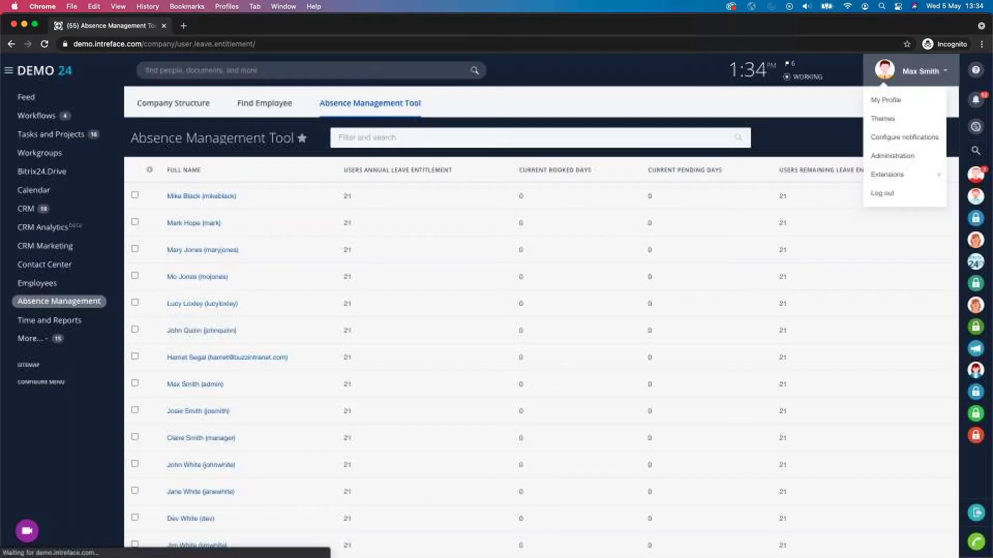
pyautogui.click(55, 100)
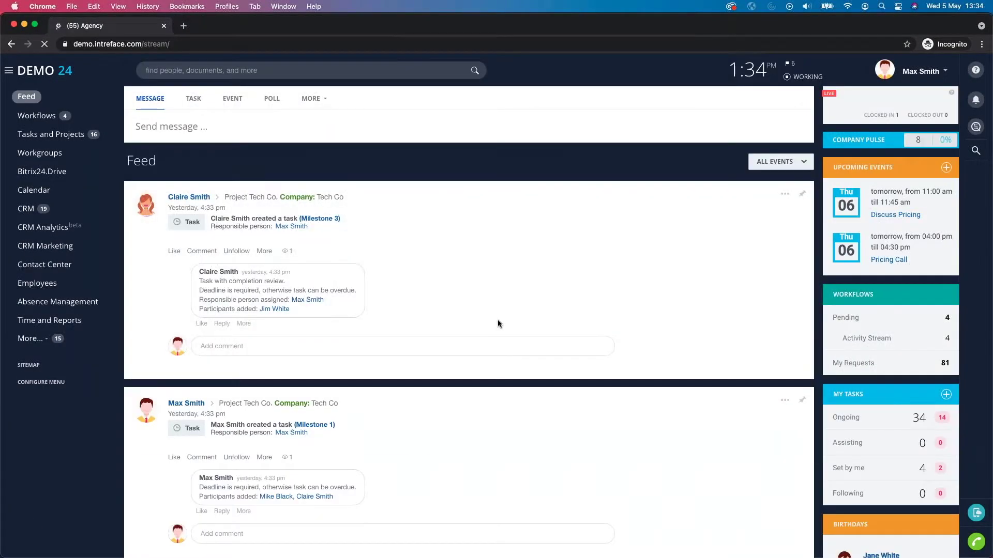
# - Open the Absence Manager module settings in the portal's administration area
pyautogui.click(931, 75)
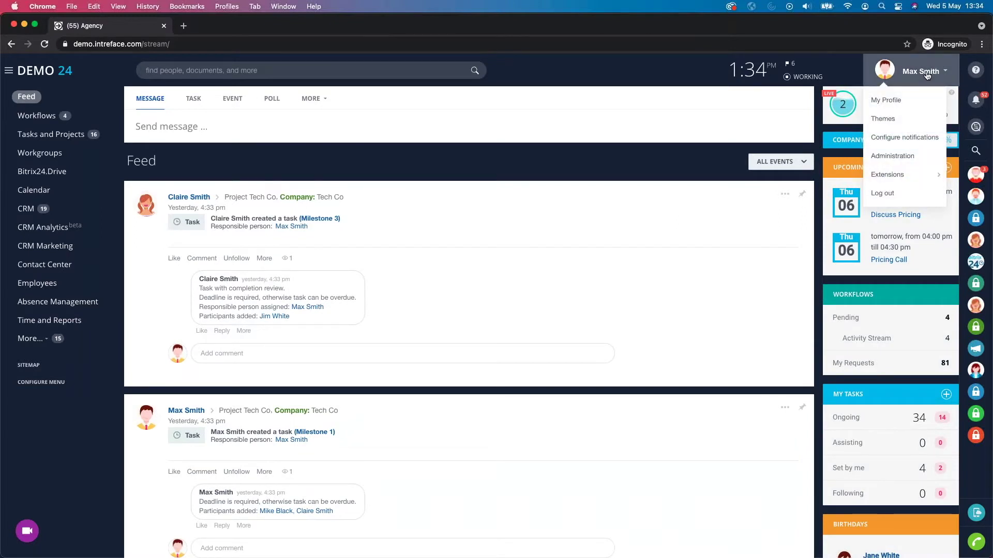
pyautogui.click(880, 160)
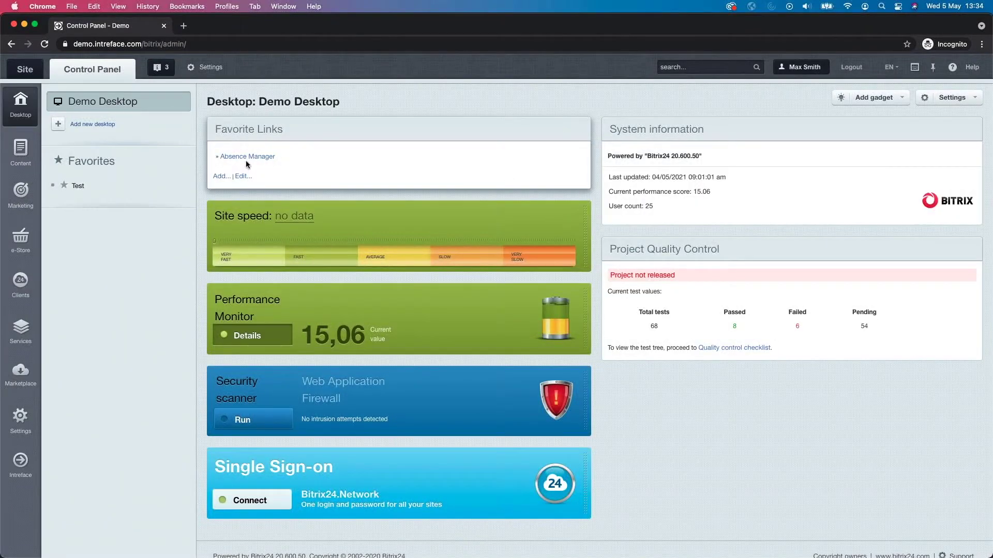
pyautogui.click(240, 158)
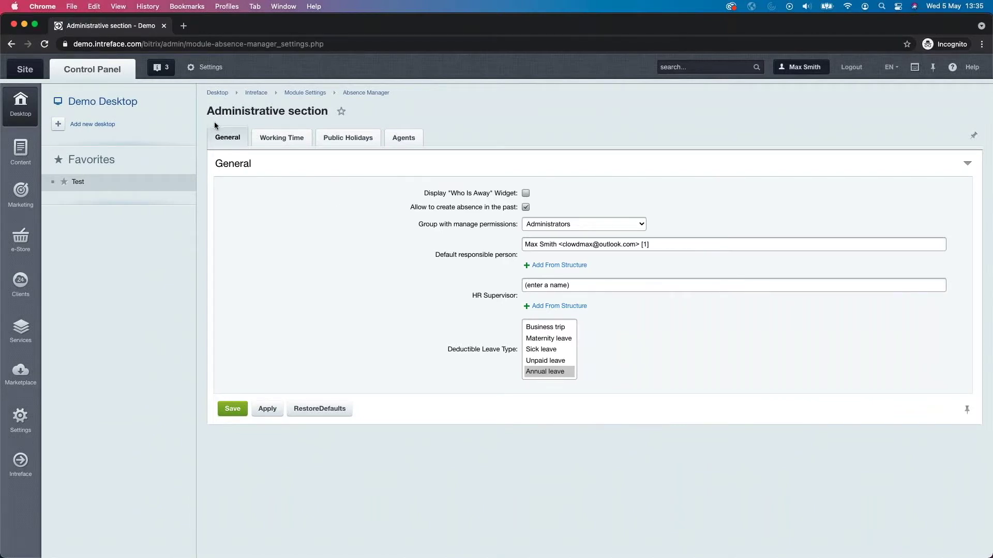
# - Turn off creating absences in the past, and view the choices for the group with manage permissions
pyautogui.click(526, 208)
pyautogui.click(558, 224)
pyautogui.click(435, 241)
# - Review the Absence Manager's Working Time, Public Holidays and Agents settings, and return to the General settings
pyautogui.click(295, 144)
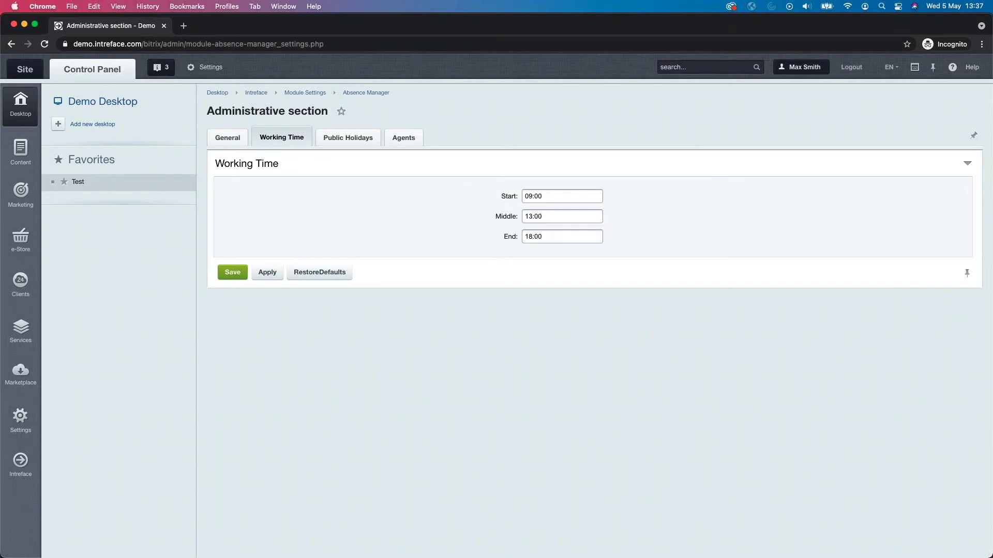
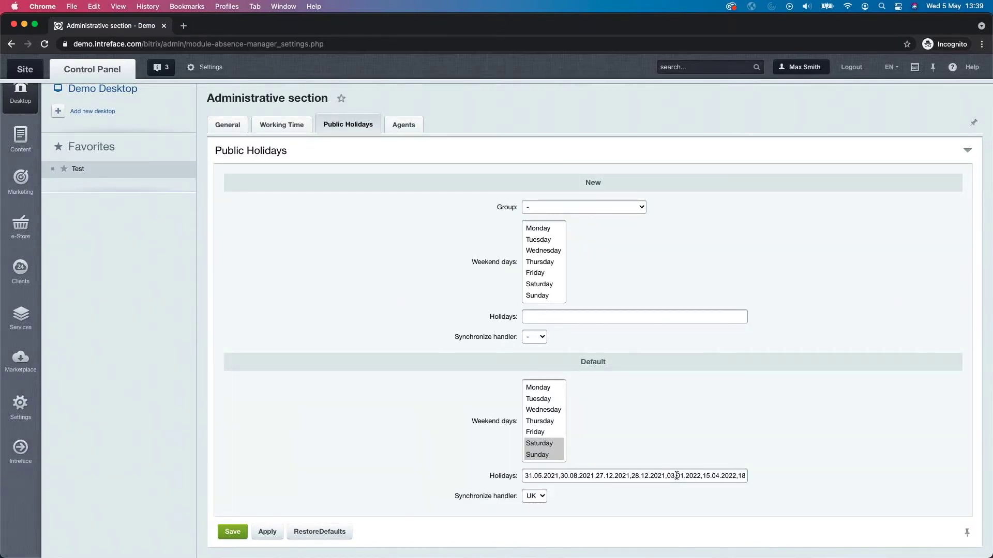
pyautogui.click(569, 208)
pyautogui.click(418, 243)
pyautogui.click(402, 129)
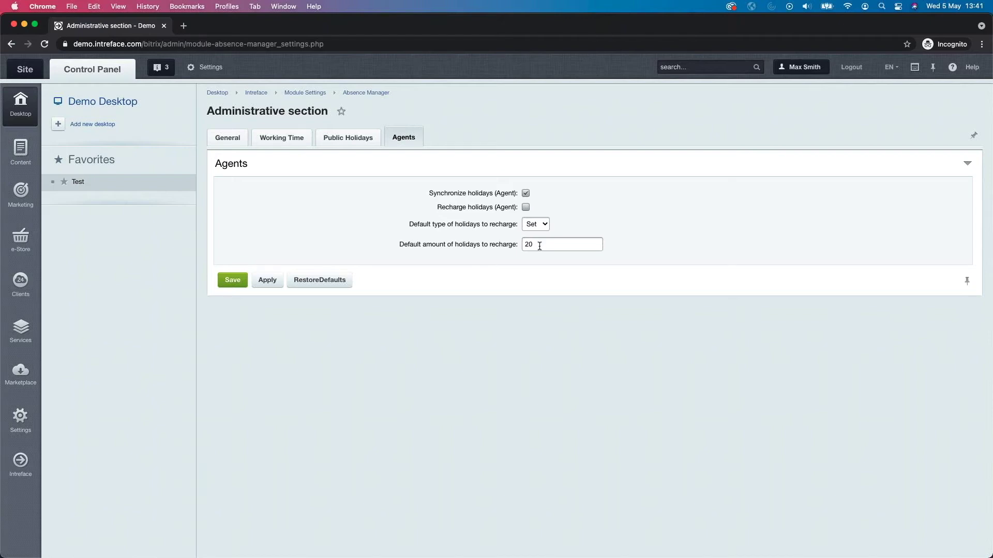
pyautogui.click(227, 140)
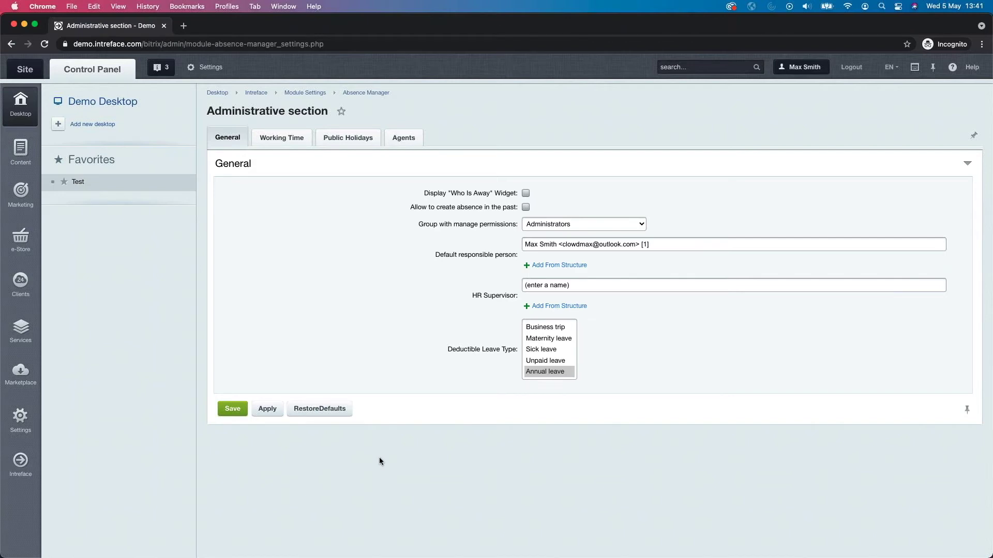
# - Return to the site feed and open a new Request Leave Form
pyautogui.click(26, 70)
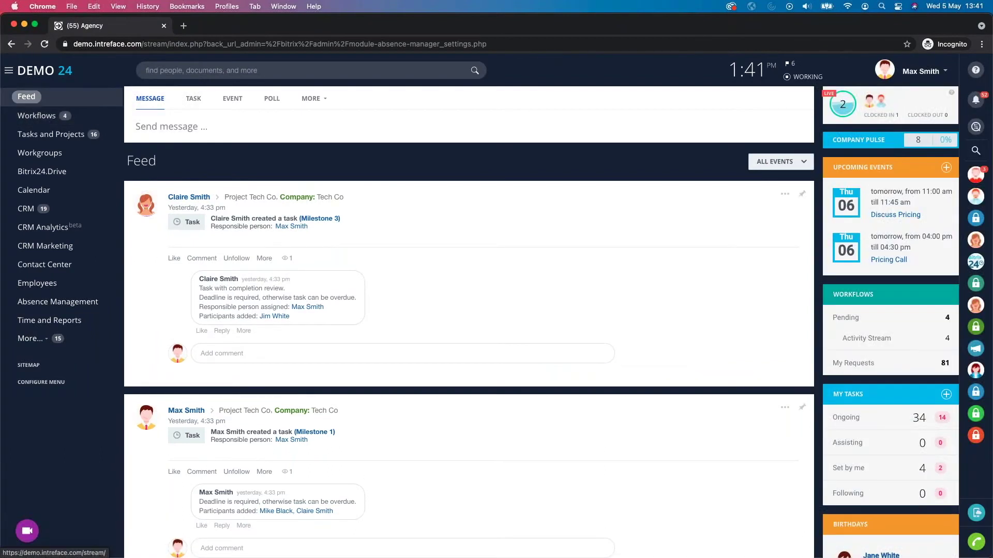
pyautogui.click(315, 103)
pyautogui.click(320, 187)
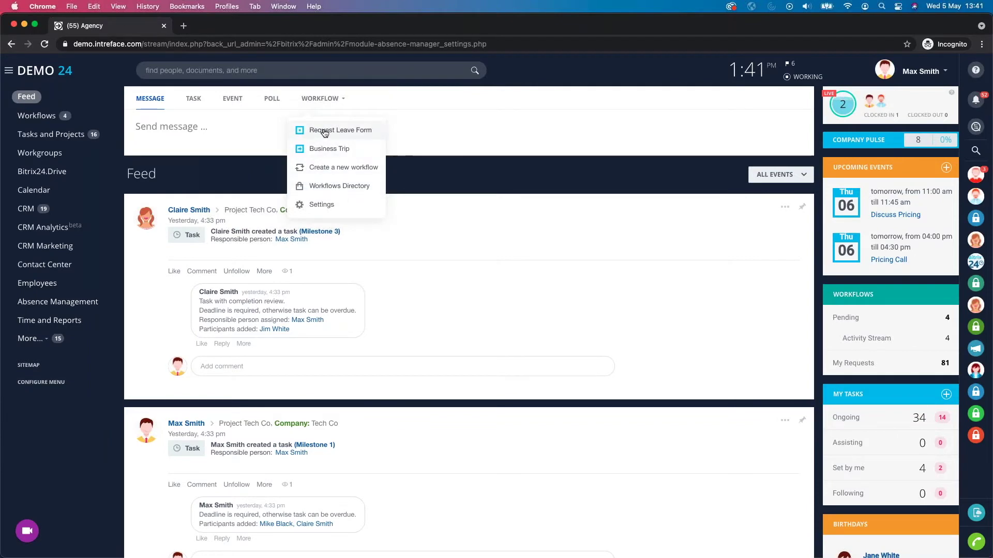
pyautogui.click(324, 130)
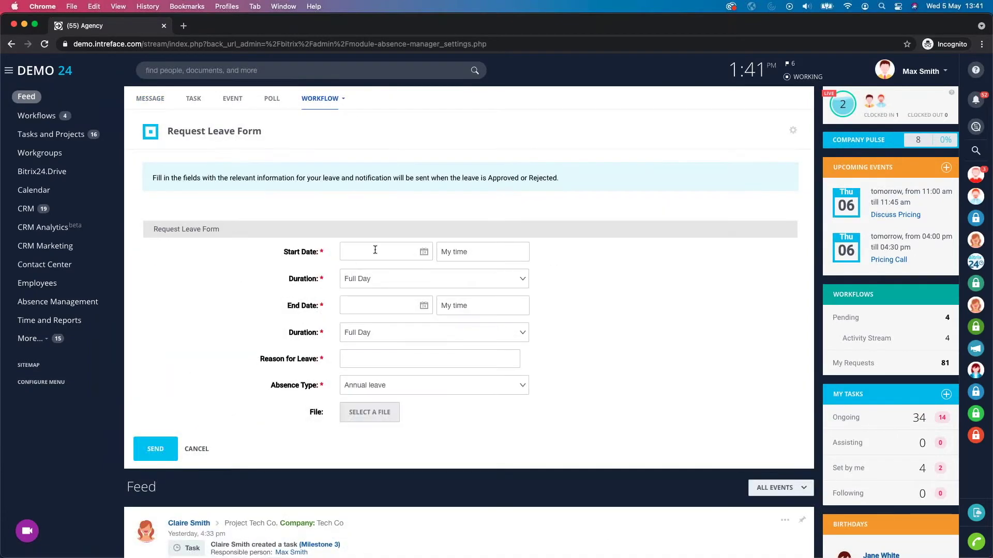
# - Set the Start Date of the leave request to 07/06/2021
pyautogui.click(424, 252)
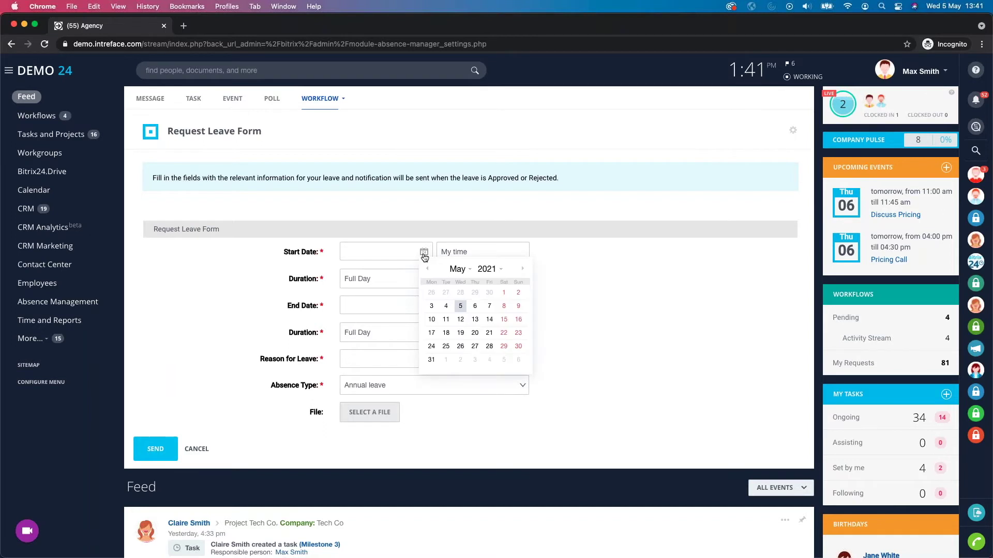
pyautogui.click(522, 268)
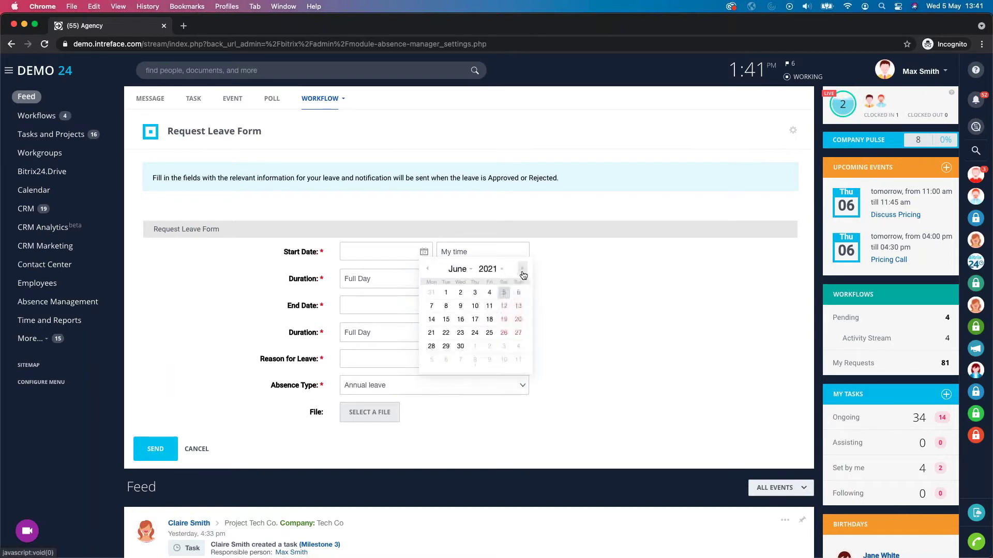
pyautogui.click(431, 305)
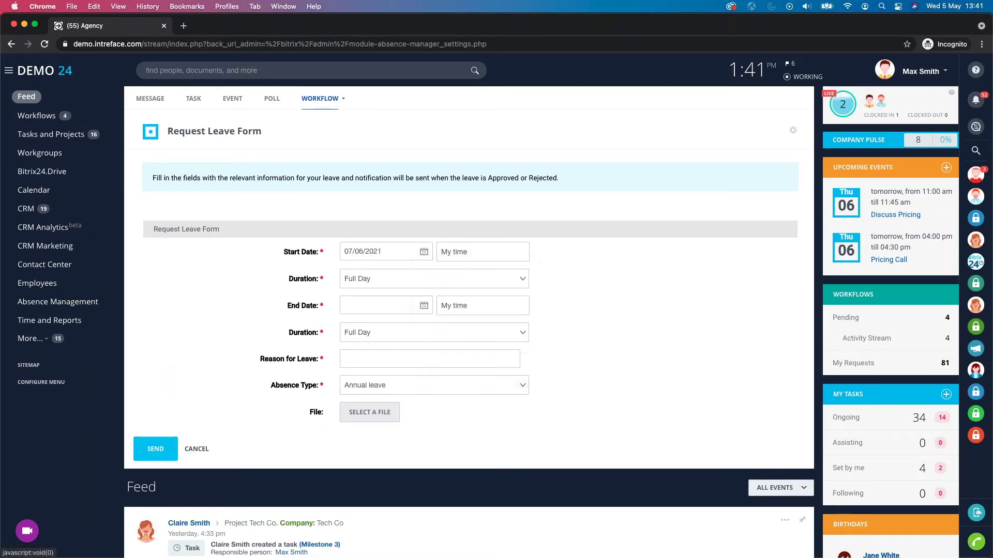
# - Set the End Date of the leave request to 11/06/2021
pyautogui.click(424, 308)
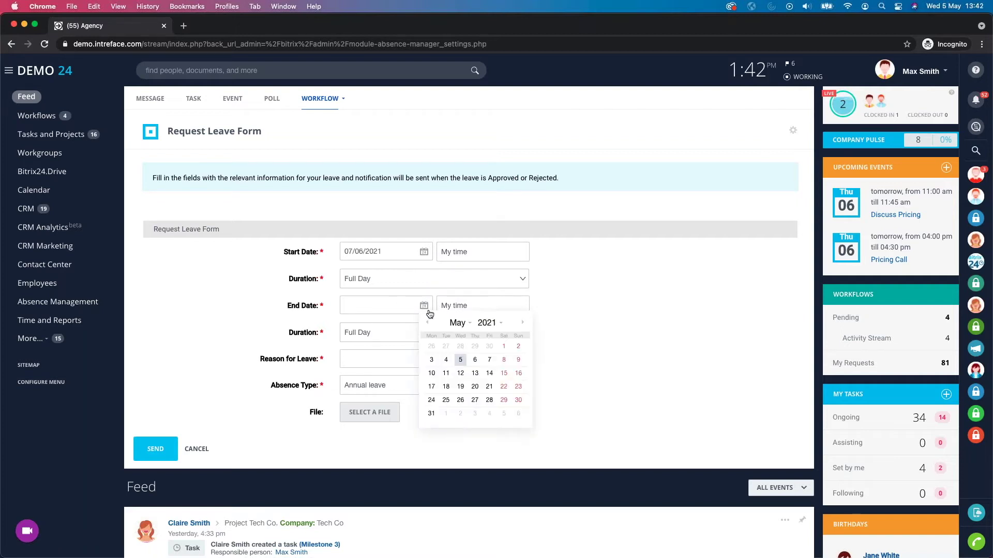
pyautogui.click(523, 324)
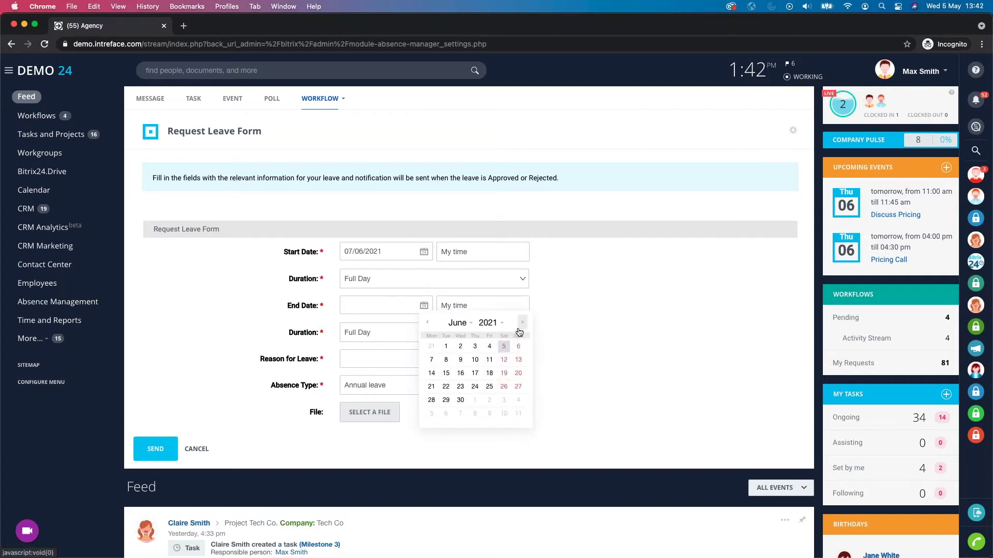
pyautogui.click(489, 362)
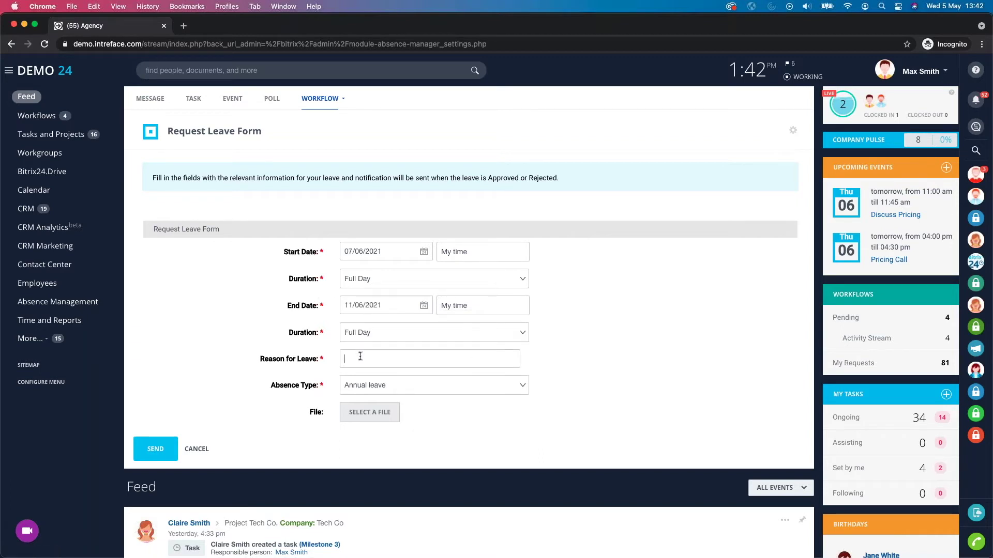
# - Enter Vacation as the reason for leave, look through the absence types while keeping Annual leave, and send the request
pyautogui.write('Vacation')
pyautogui.click(365, 395)
pyautogui.press('Up')
pyautogui.press('Up')
pyautogui.press('Up')
pyautogui.press('Up')
pyautogui.press('Up')
pyautogui.press('Down')
pyautogui.press('Down')
pyautogui.press('Down')
pyautogui.press('Down')
pyautogui.press('Down')
pyautogui.press('Return')
pyautogui.click(165, 450)
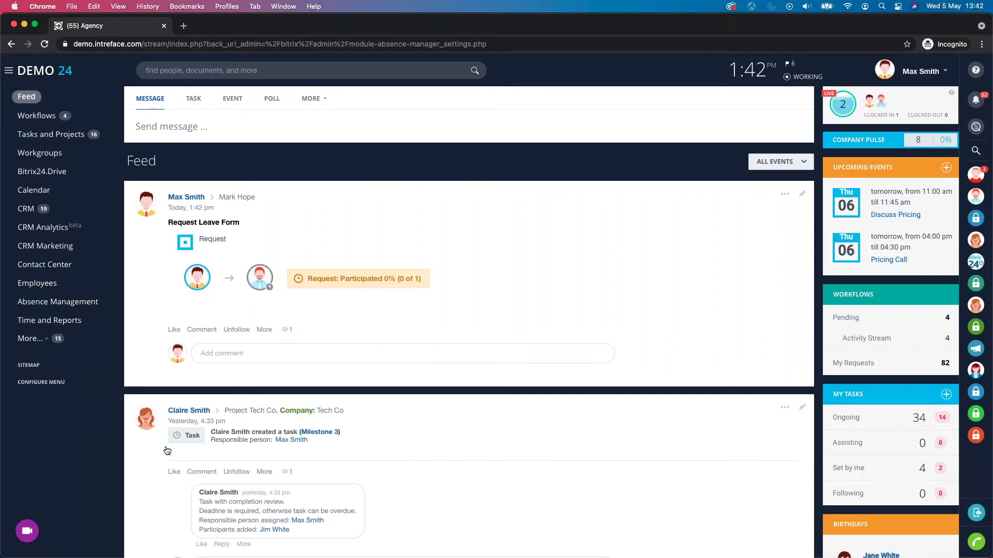
# - Check who heads the IT UK department in the company structure, and return to the feed
pyautogui.click(39, 290)
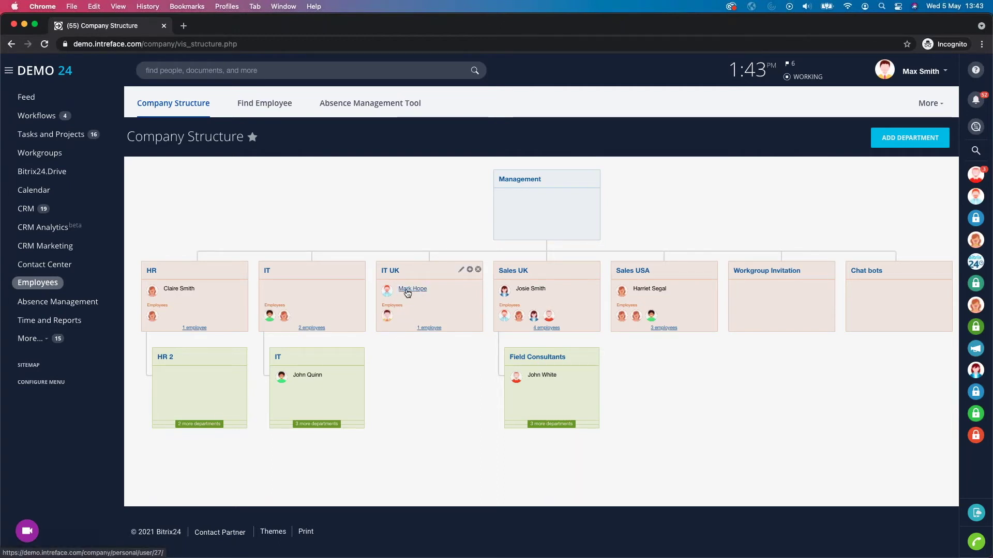
pyautogui.moveTo(405, 291)
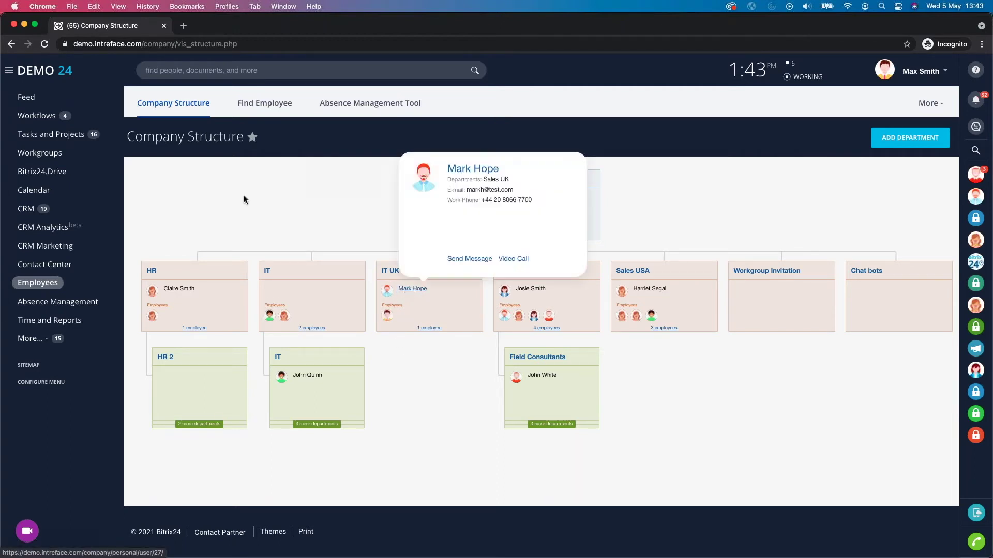
pyautogui.click(29, 98)
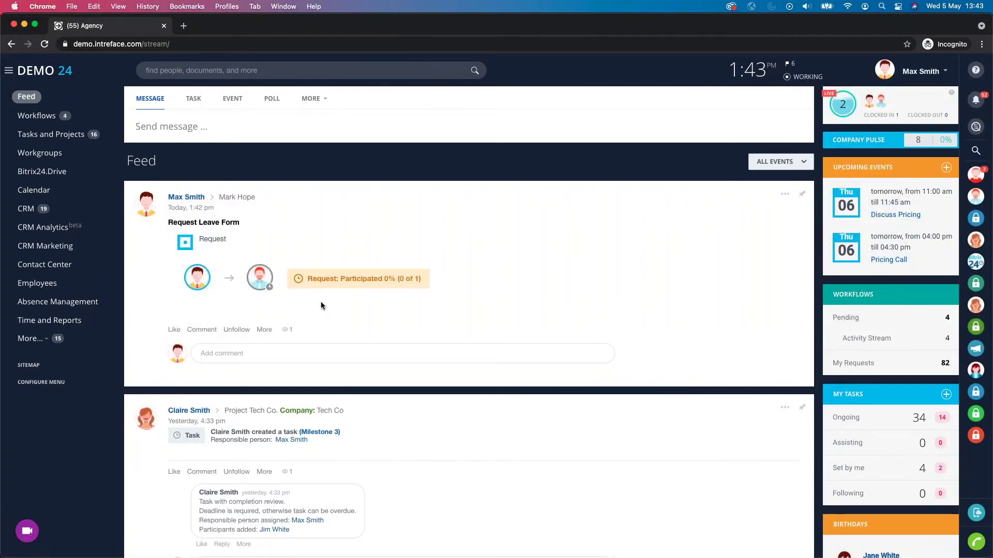
# - Switch to the supervisor's browser session, load and expand the new leave request post, and approve the Holidays Approve assignment under Workflows
pyautogui.hotkey('ctrl', 'Right')
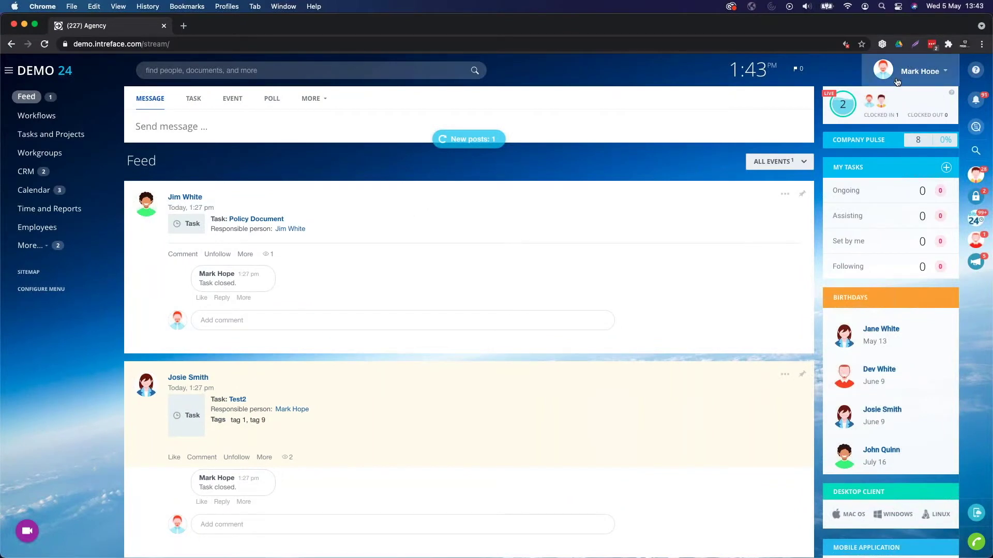
pyautogui.click(481, 140)
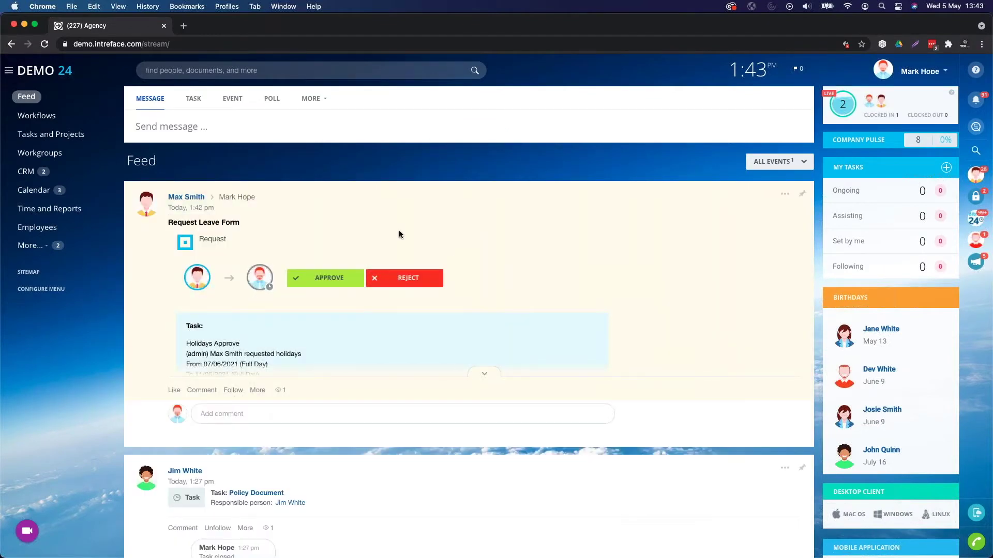
pyautogui.click(484, 373)
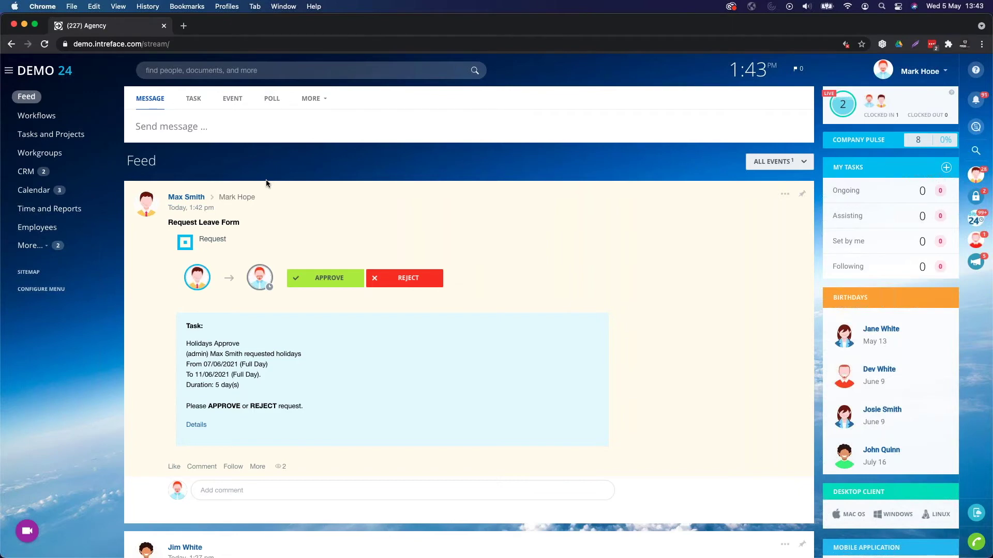
pyautogui.click(59, 115)
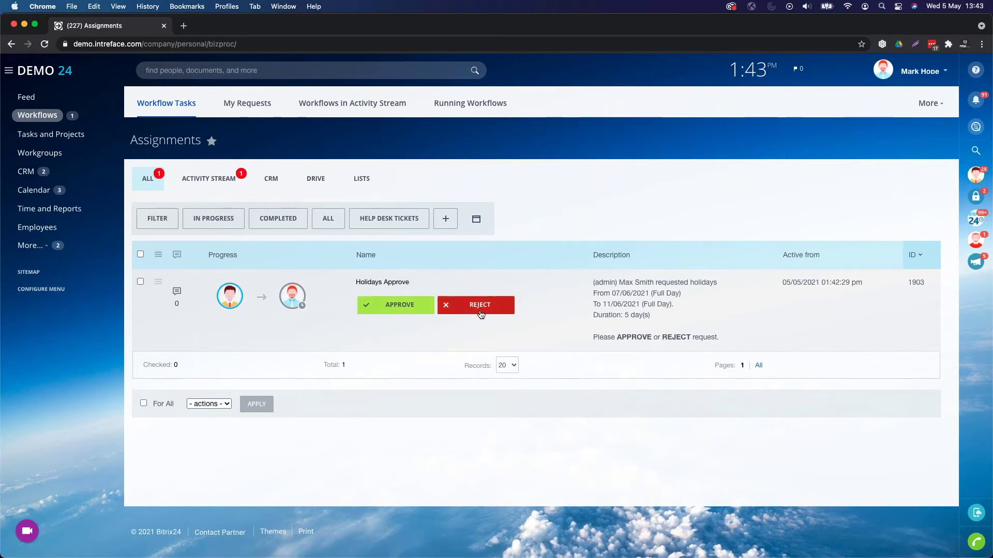
pyautogui.click(401, 307)
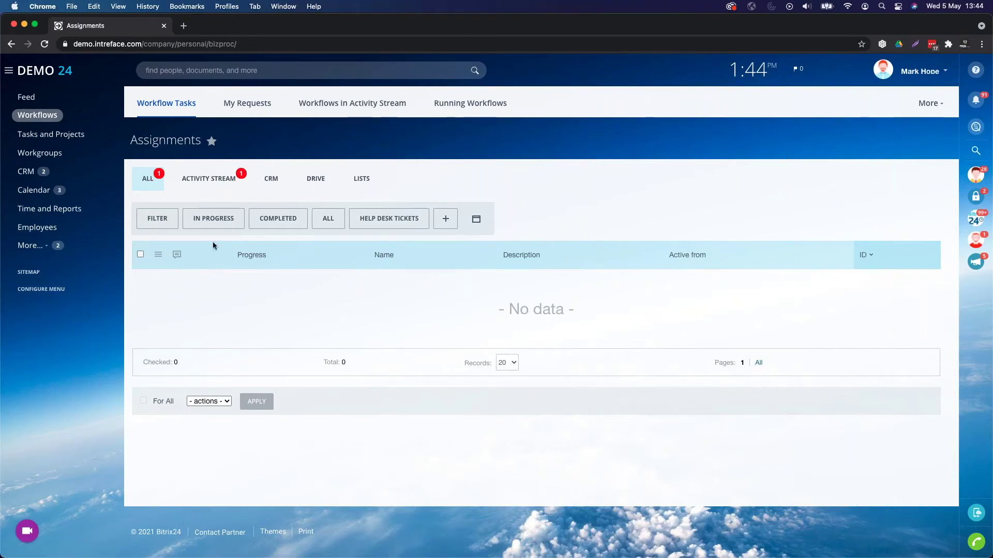
# - Switch back to the requester's session and refresh the feed to check the approval status of the leave request
pyautogui.hotkey('ctrl', 'Left')
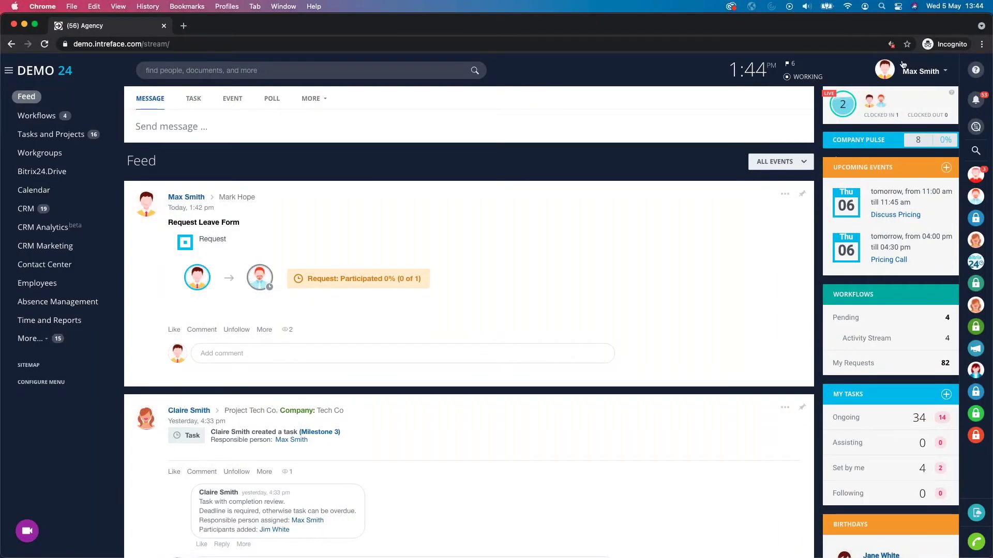
pyautogui.click(34, 98)
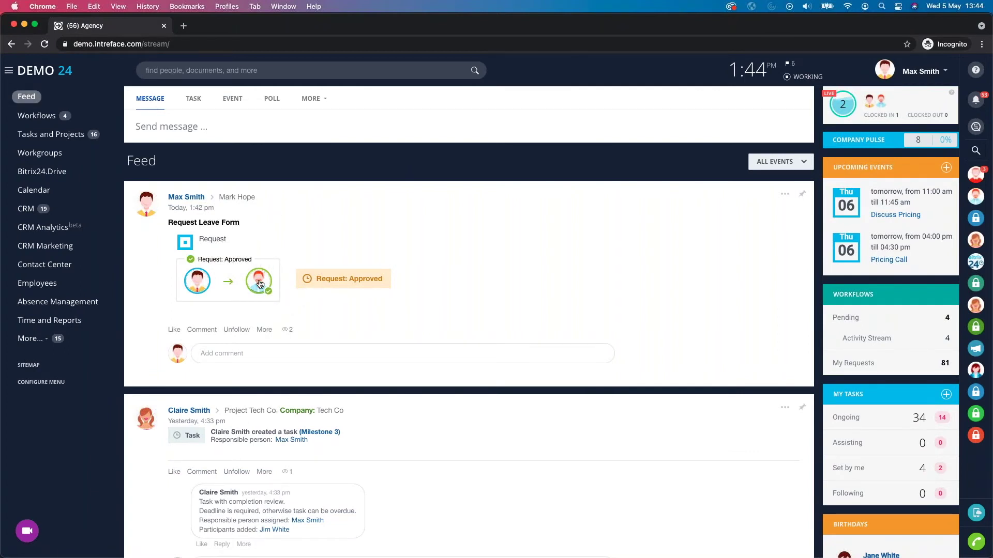
pyautogui.moveTo(261, 282)
# - Review the remaining leave entitlement and approved leave in the requester's own profile, and close the profile
pyautogui.click(928, 74)
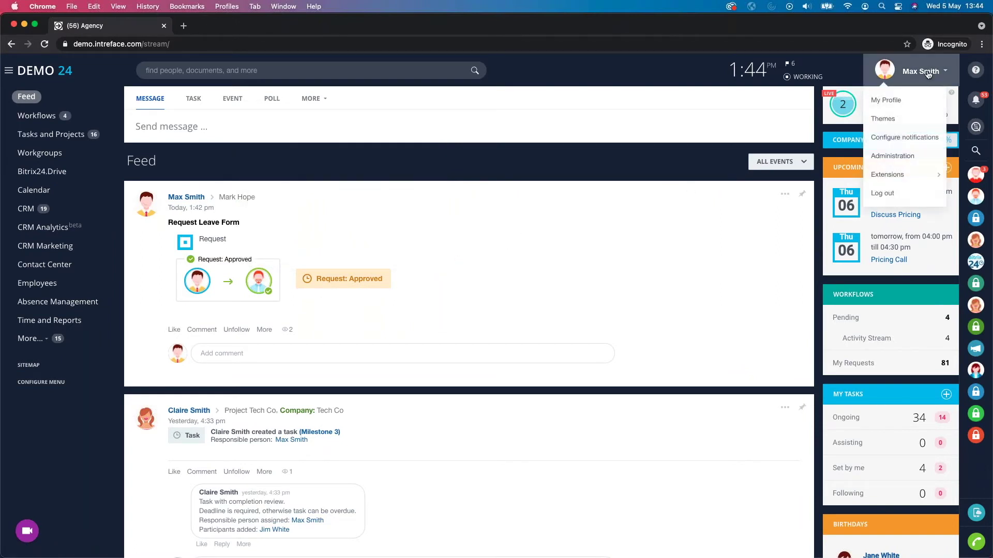
pyautogui.click(892, 100)
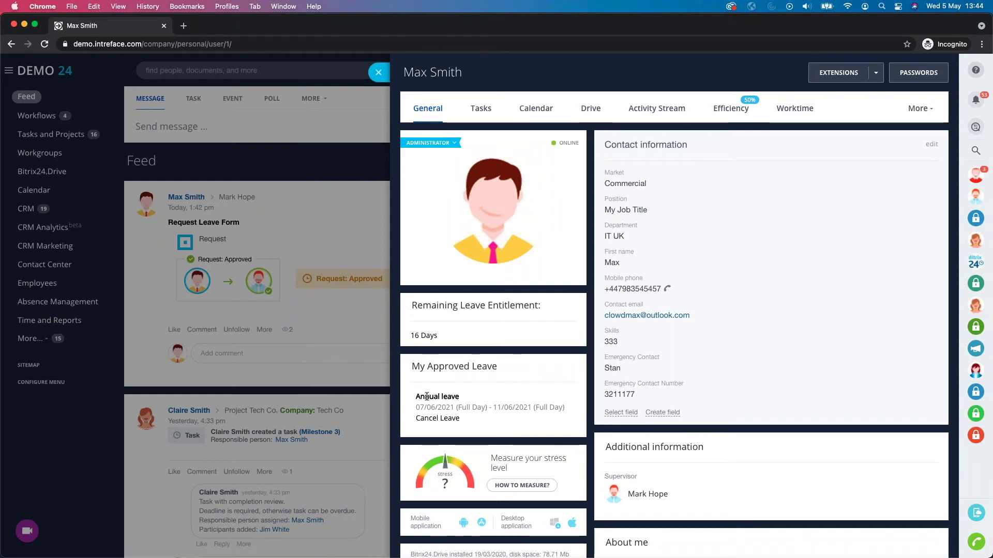
pyautogui.moveTo(412, 367); pyautogui.dragTo(503, 371)
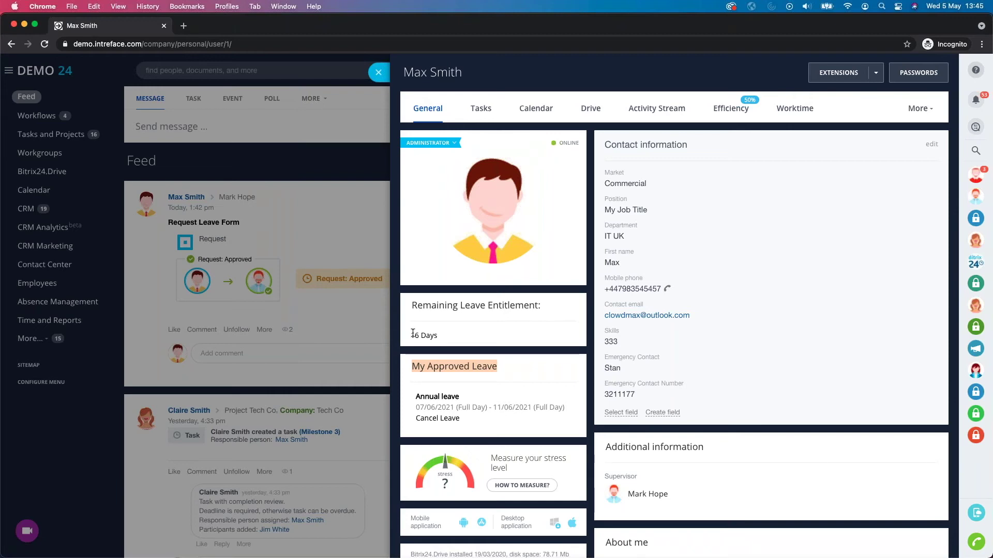
pyautogui.click(379, 72)
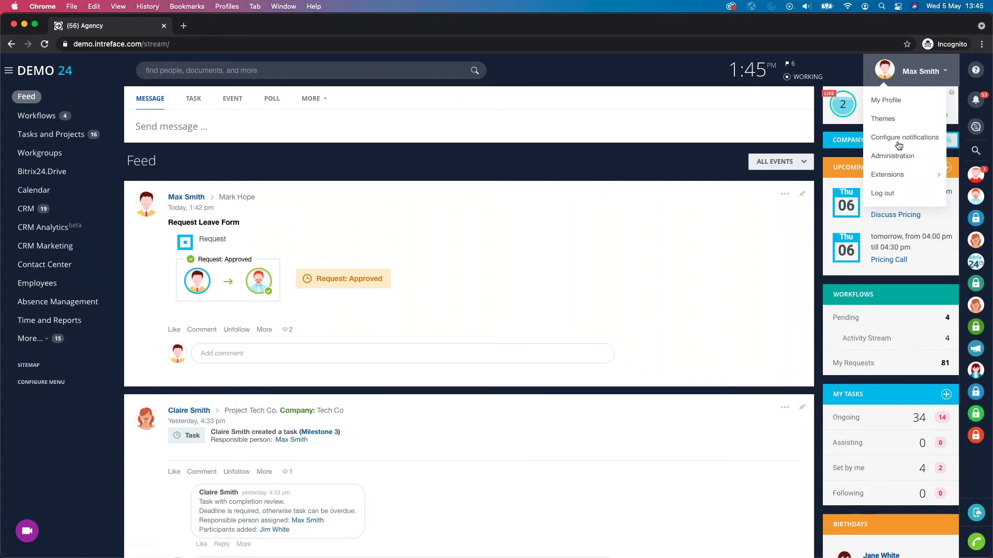
pyautogui.click(627, 159)
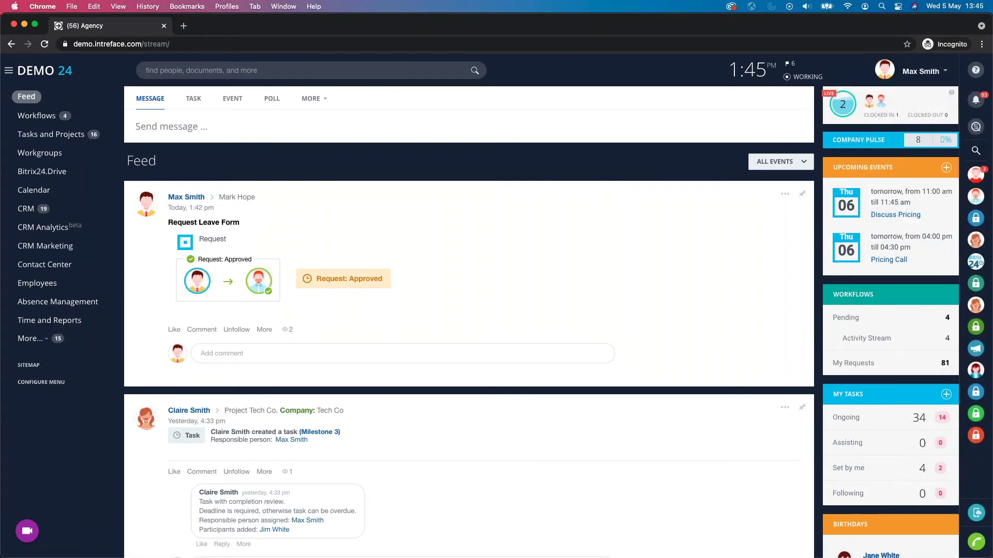
# - Check the requester's booked and remaining leave in the Absence Management Tool, and view the vacation in the June 2021 absence chart
pyautogui.click(60, 305)
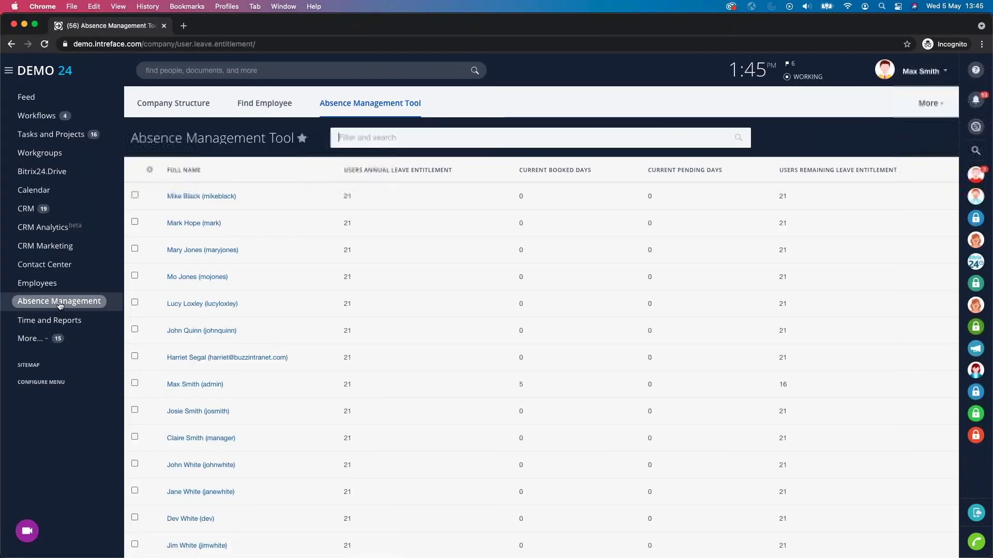
pyautogui.click(134, 383)
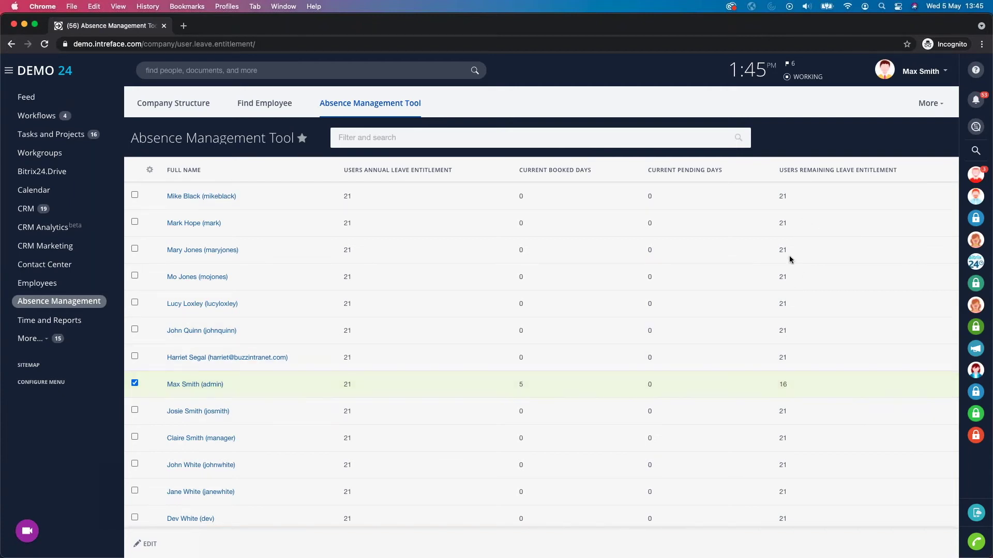
pyautogui.click(73, 321)
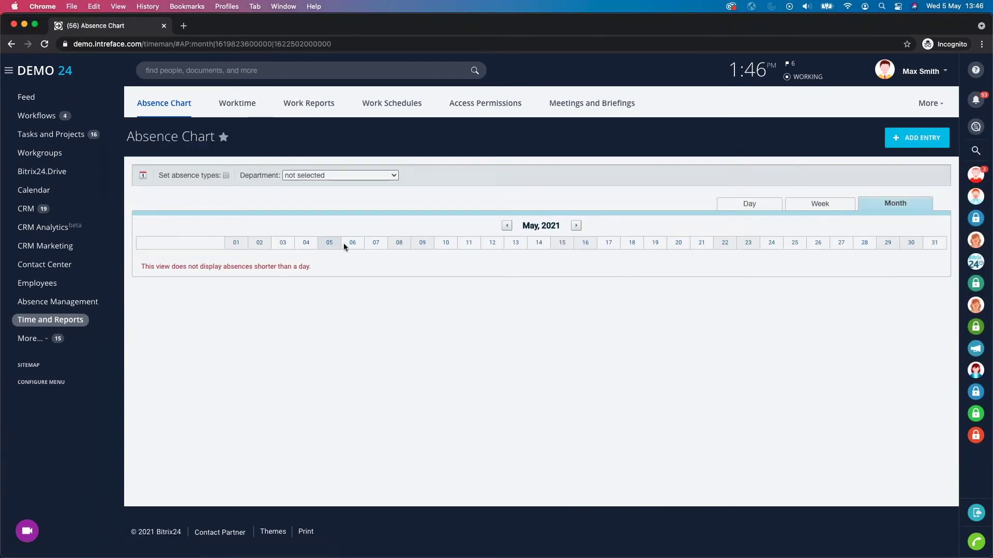
pyautogui.click(577, 226)
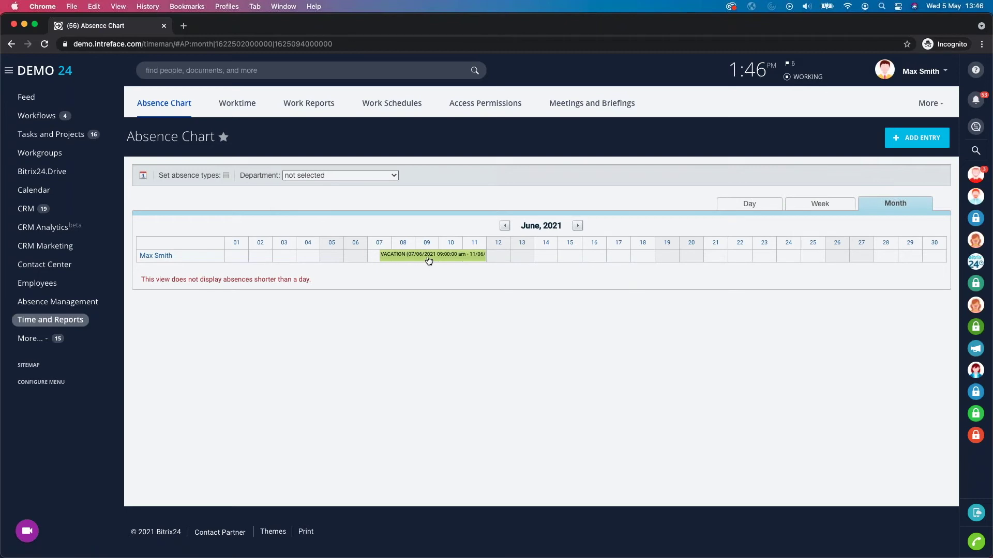
pyautogui.moveTo(385, 258)
# - Open the Request Leave Form from the activity stream workflows, and open its Request Leave Form business process template for editing
pyautogui.click(50, 103)
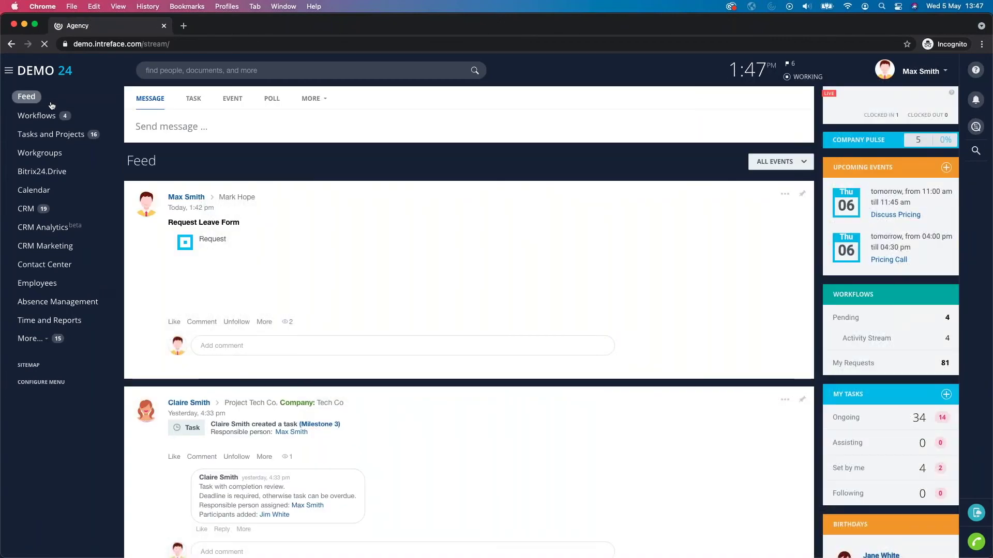
pyautogui.click(46, 116)
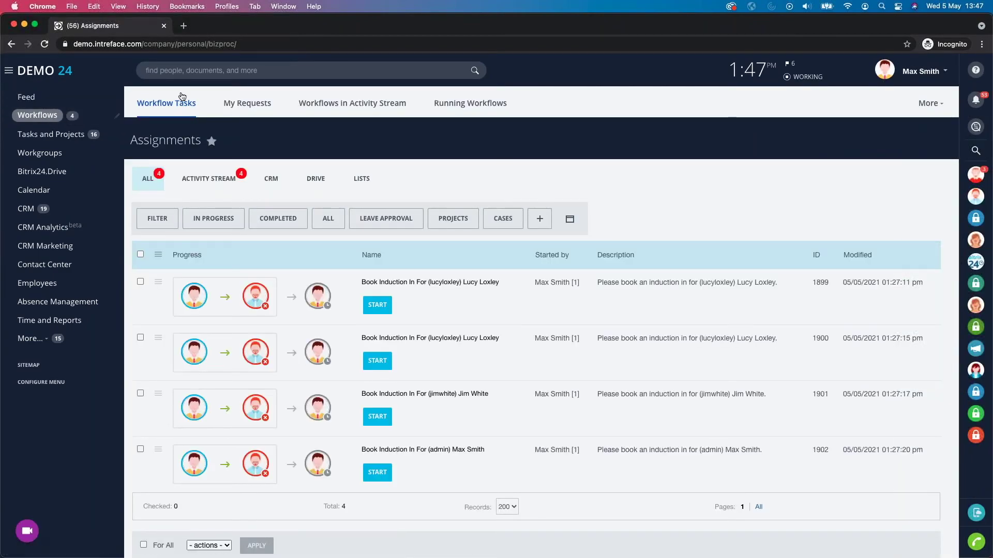
pyautogui.click(352, 106)
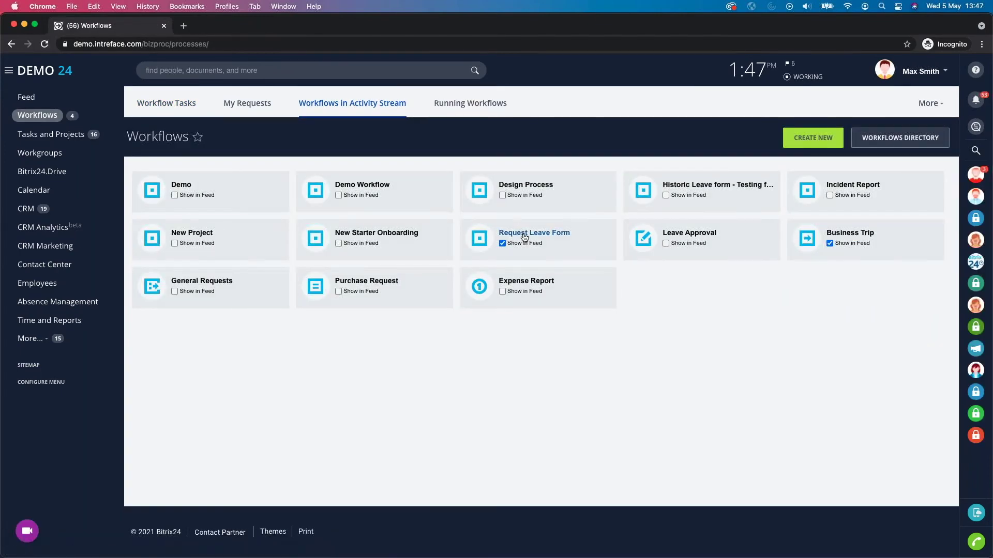
pyautogui.click(527, 235)
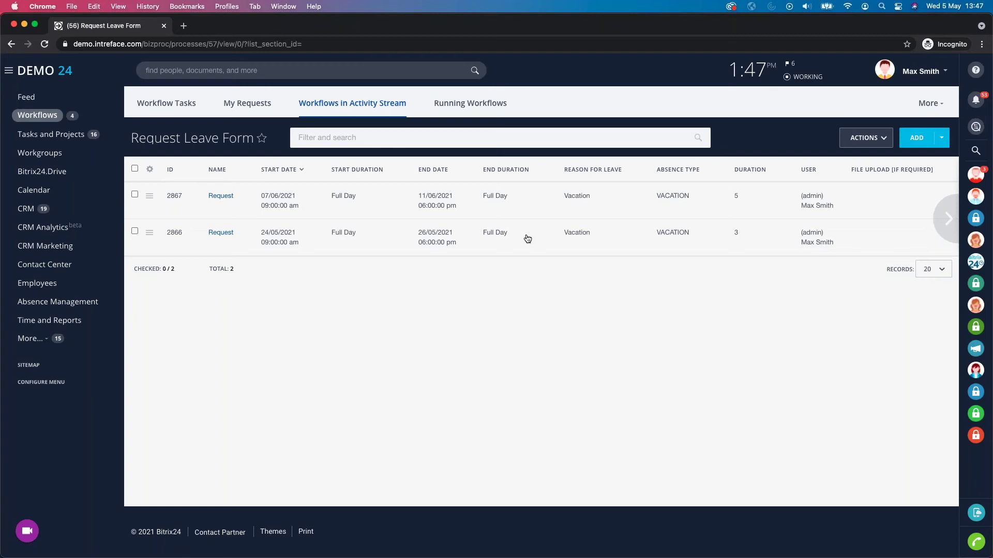
pyautogui.click(874, 143)
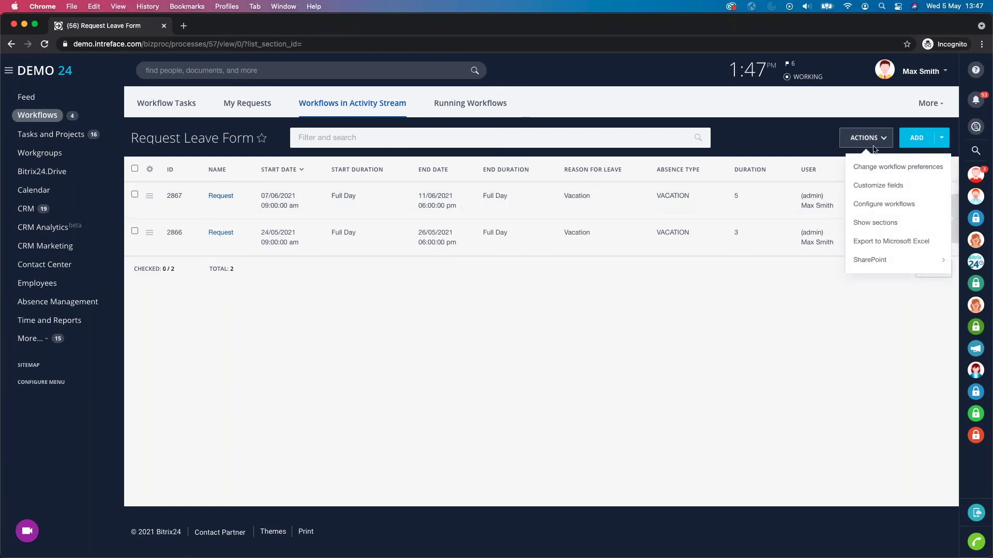
pyautogui.click(885, 204)
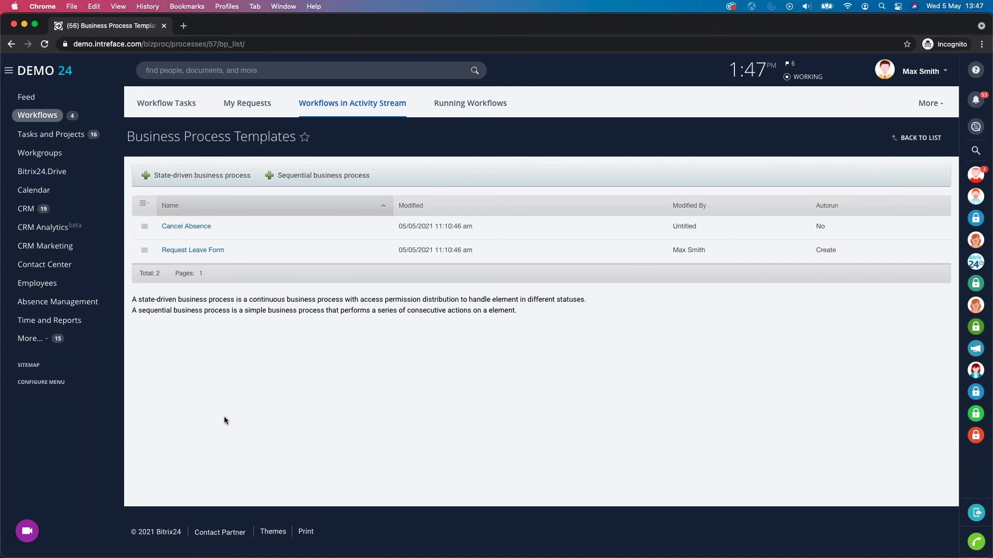
pyautogui.click(181, 251)
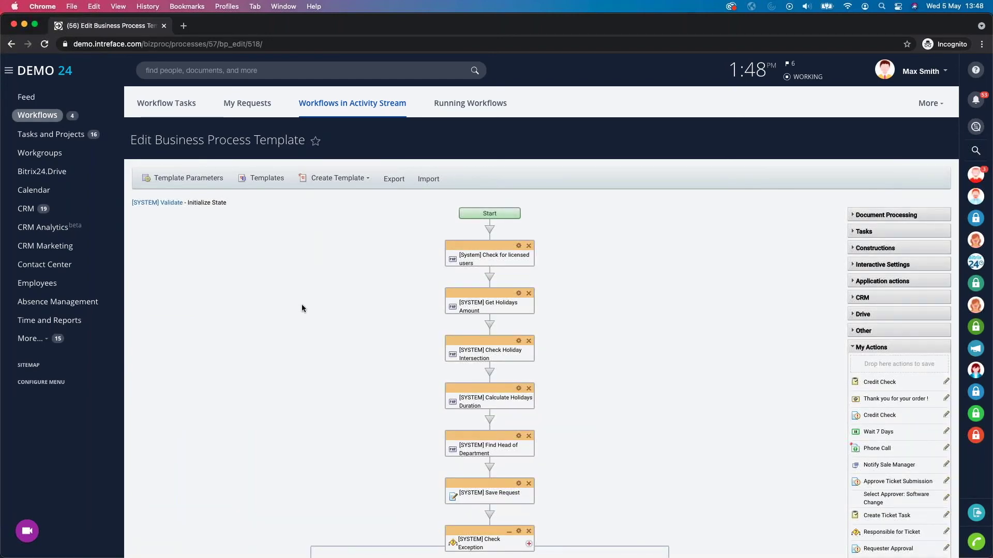
# - Examine the process of the [SYSTEM] Validate state, and open the Request state's Initialize State to examine its approval flow
pyautogui.scroll(-2, 302, 304)
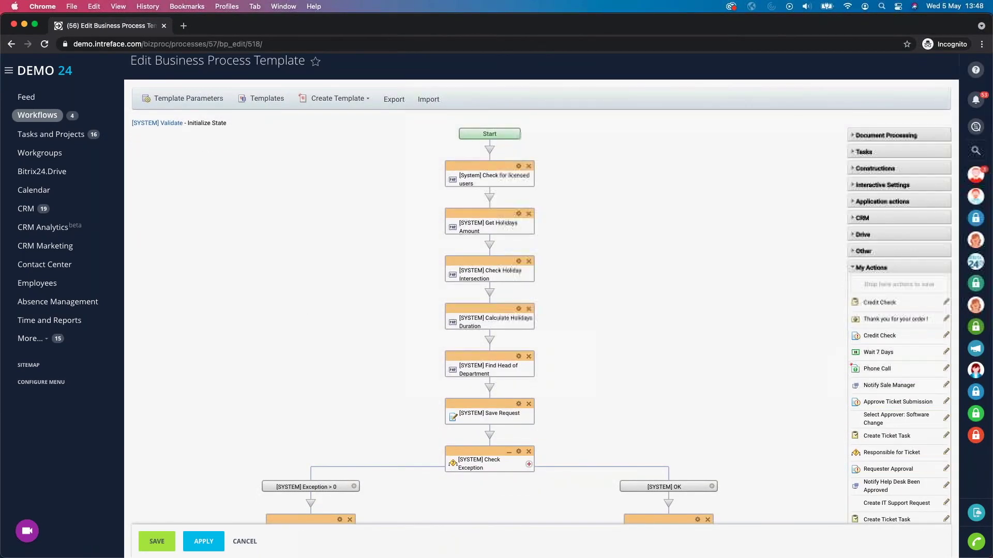
pyautogui.scroll(-1, 492, 355)
pyautogui.scroll(-3, 492, 355)
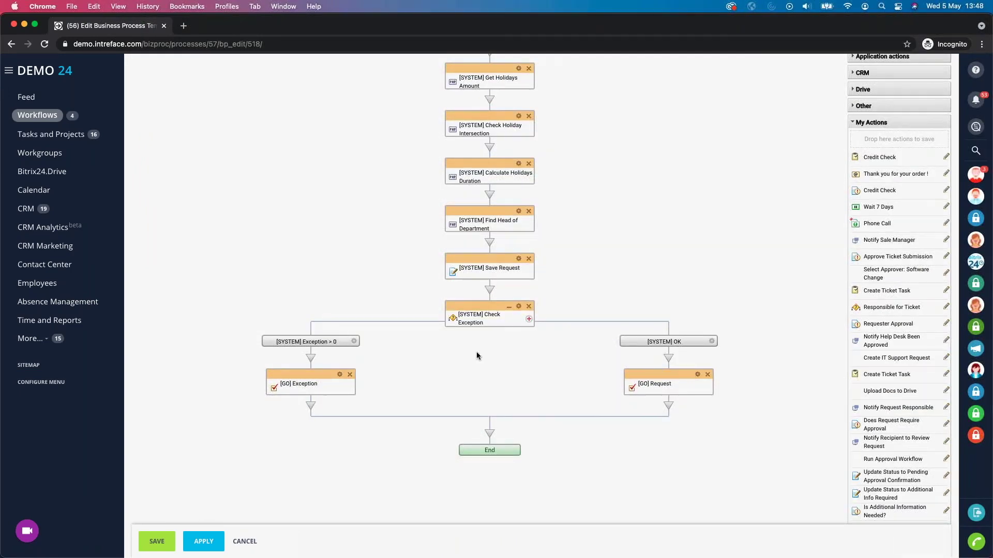
pyautogui.scroll(3, 466, 357)
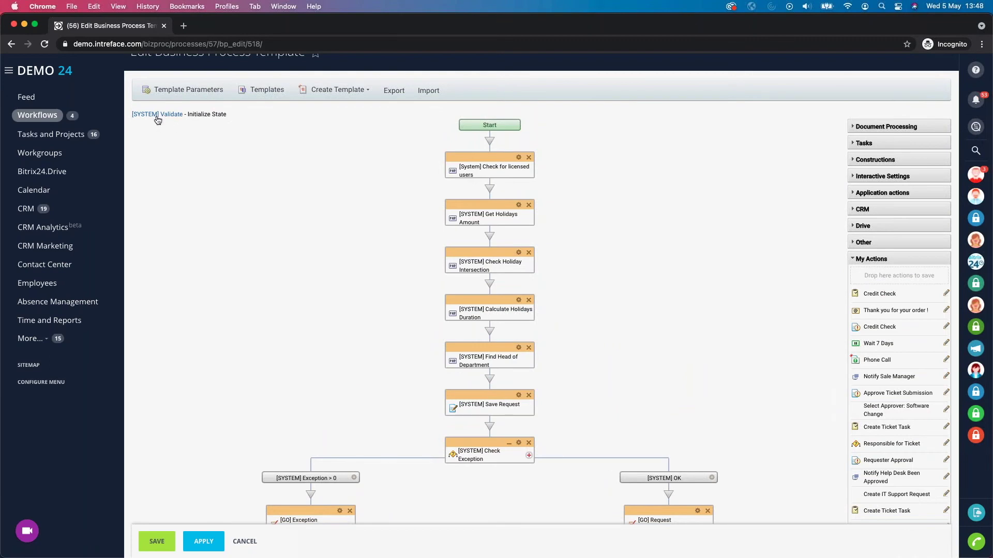
pyautogui.click(157, 114)
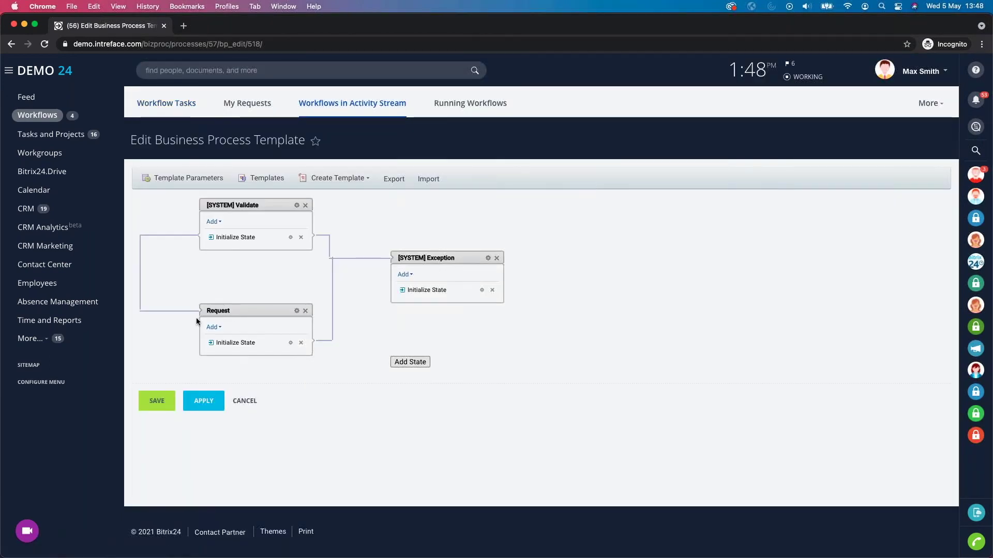
pyautogui.click(235, 344)
pyautogui.scroll(-3, 459, 233)
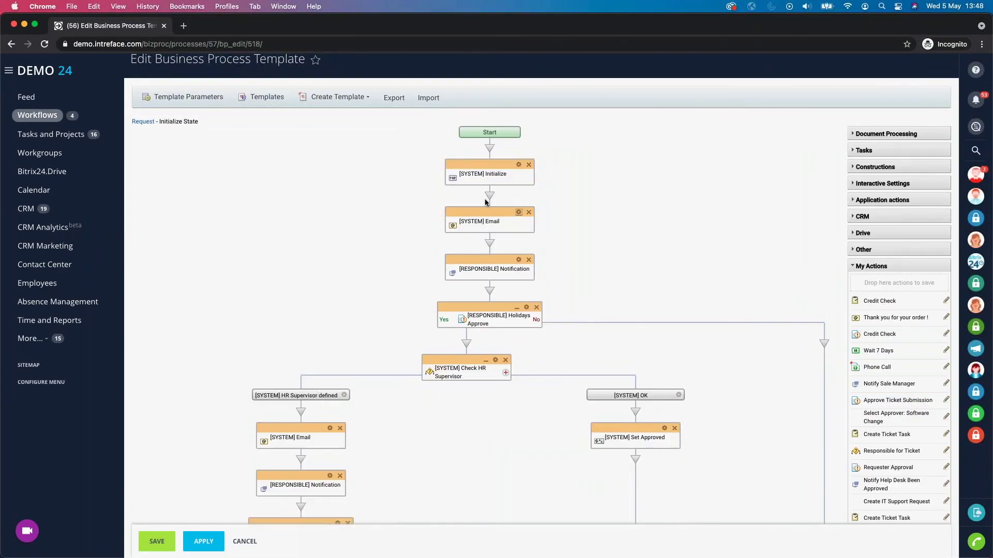
# - Examine the Initialize State flow from its start through the Holidays Approve and Check HR Supervisor blocks to the Check Approved branches
pyautogui.scroll(-2, 485, 253)
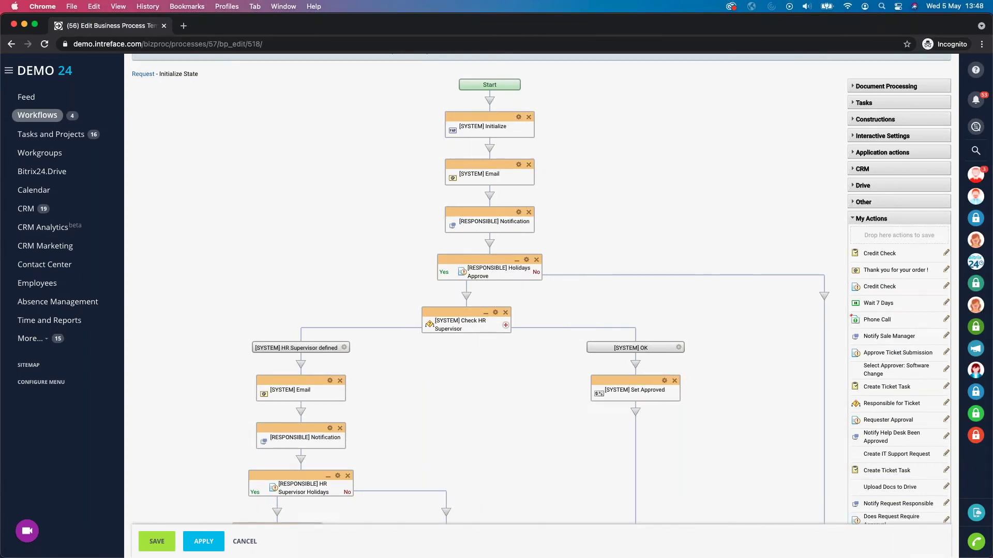
pyautogui.scroll(-3, 542, 289)
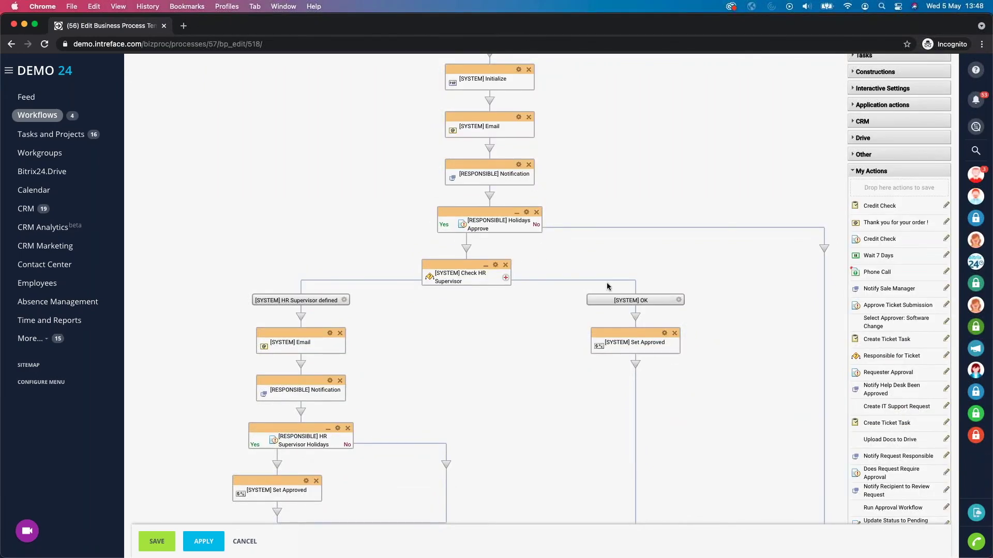
pyautogui.scroll(-5, 606, 283)
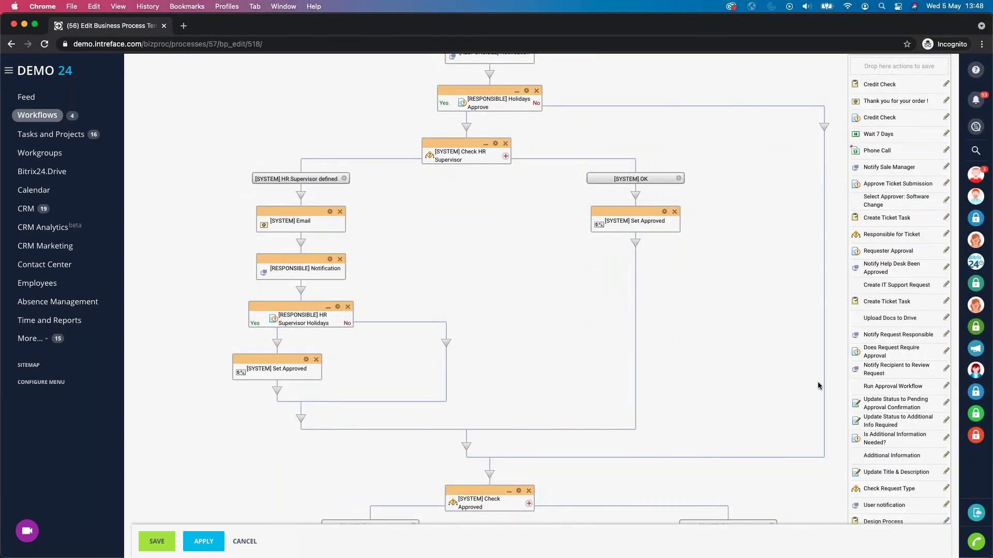
pyautogui.scroll(-5, 657, 415)
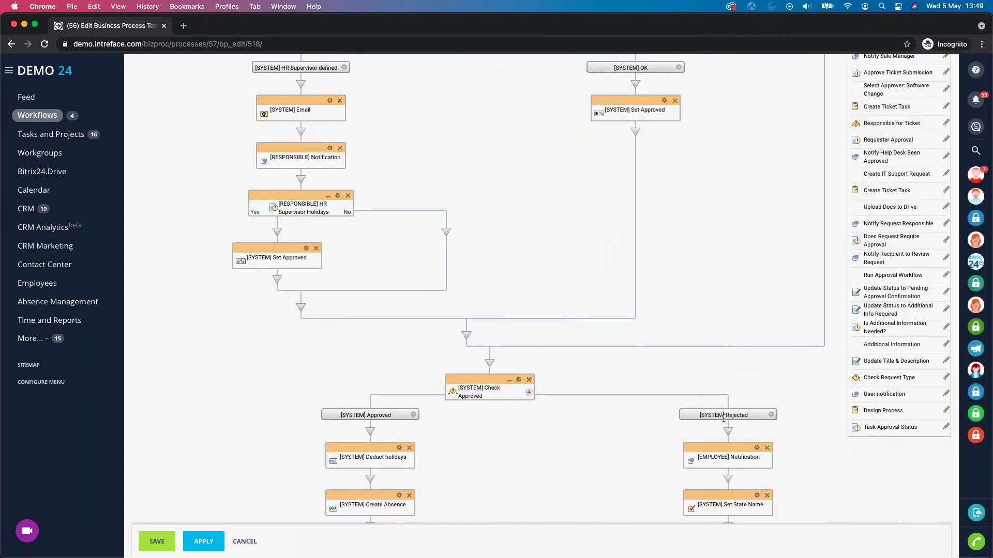
pyautogui.scroll(-1, 754, 437)
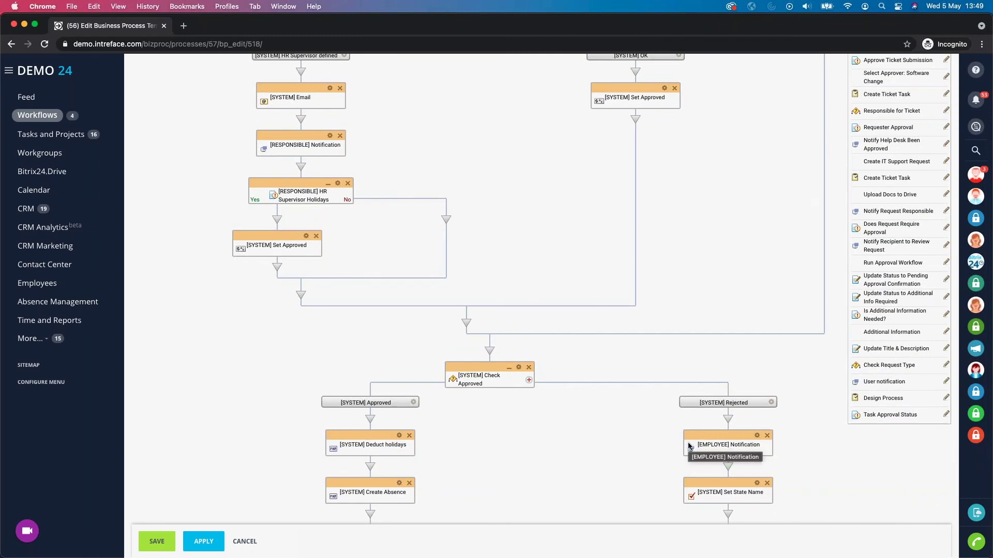
pyautogui.scroll(-4, 689, 444)
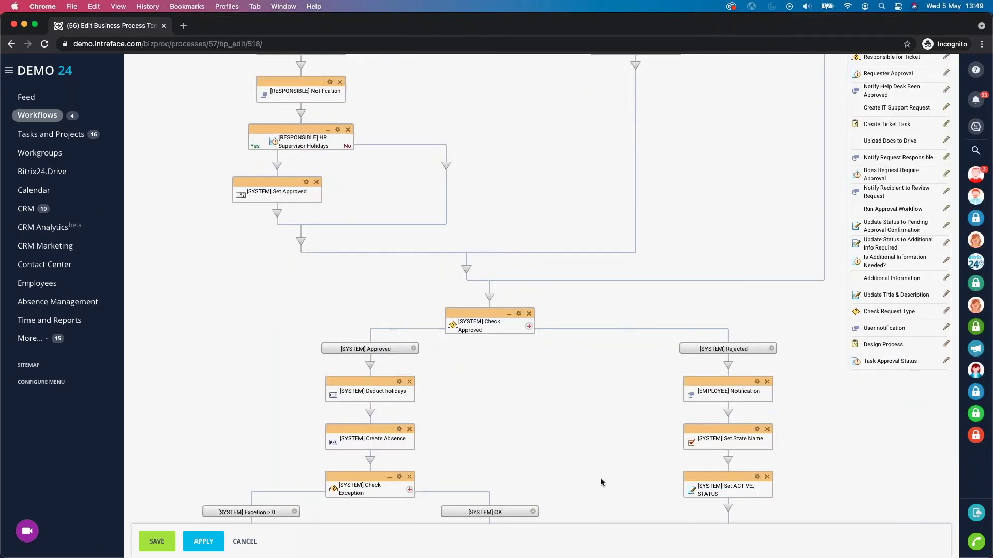
# - Re-examine the HR Supervisor defined branch, and follow the Approved branch through Deduct holidays, Create Absence and Check Exception
pyautogui.scroll(10, 601, 479)
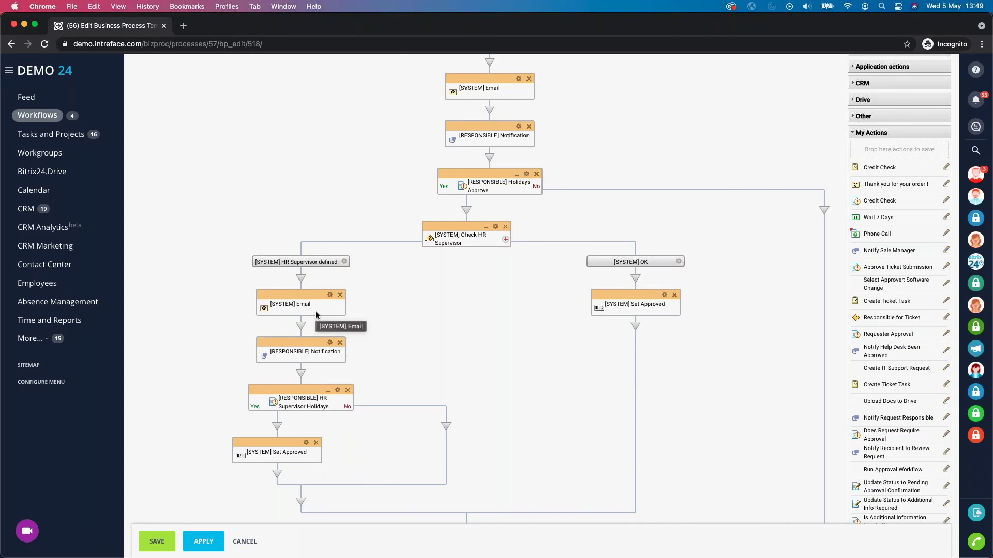
pyautogui.scroll(-2, 316, 313)
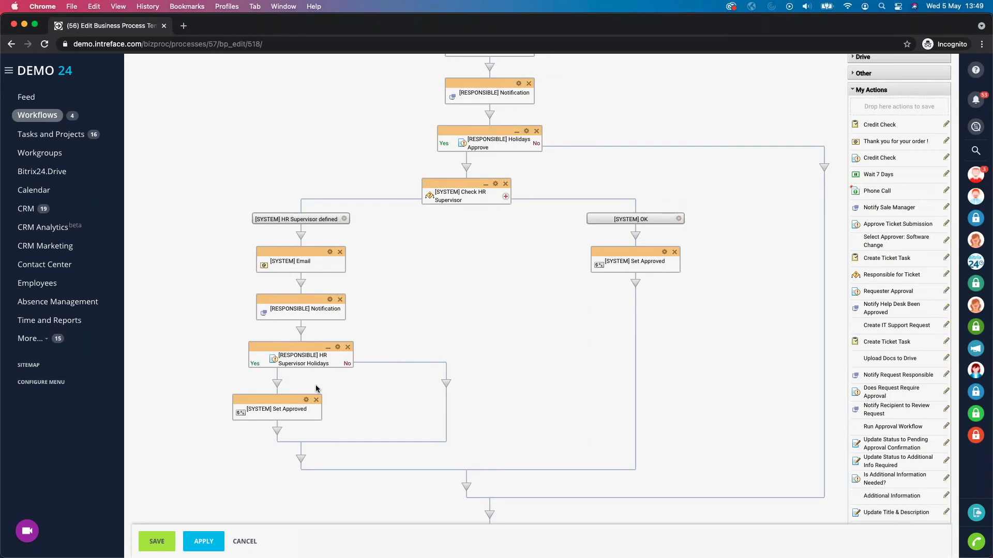
pyautogui.scroll(-2, 518, 298)
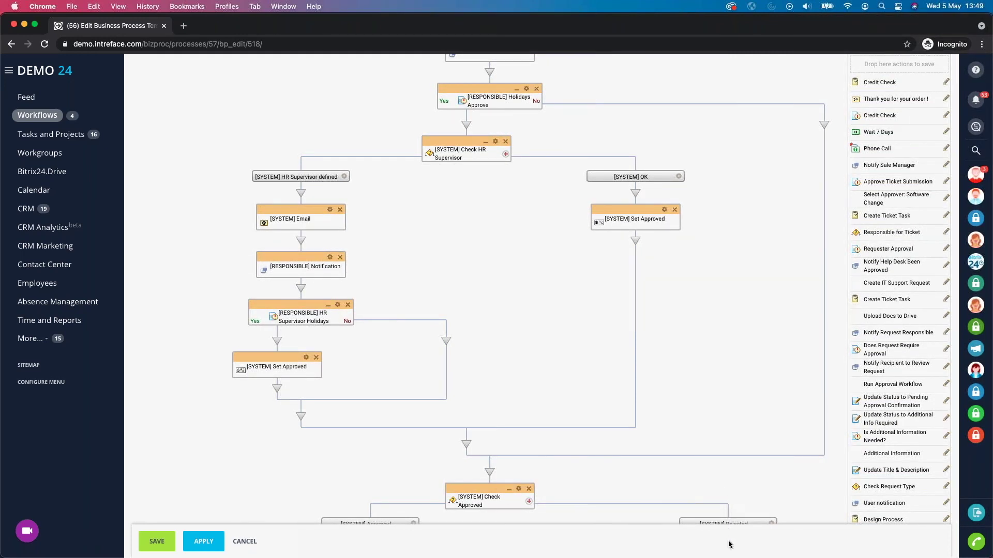
pyautogui.scroll(-1, 497, 486)
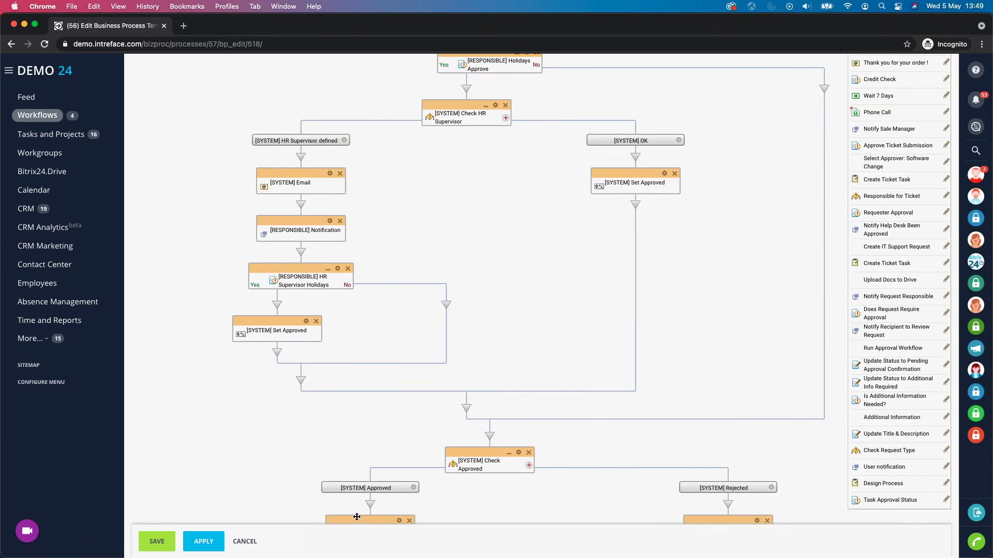
pyautogui.scroll(-4, 361, 474)
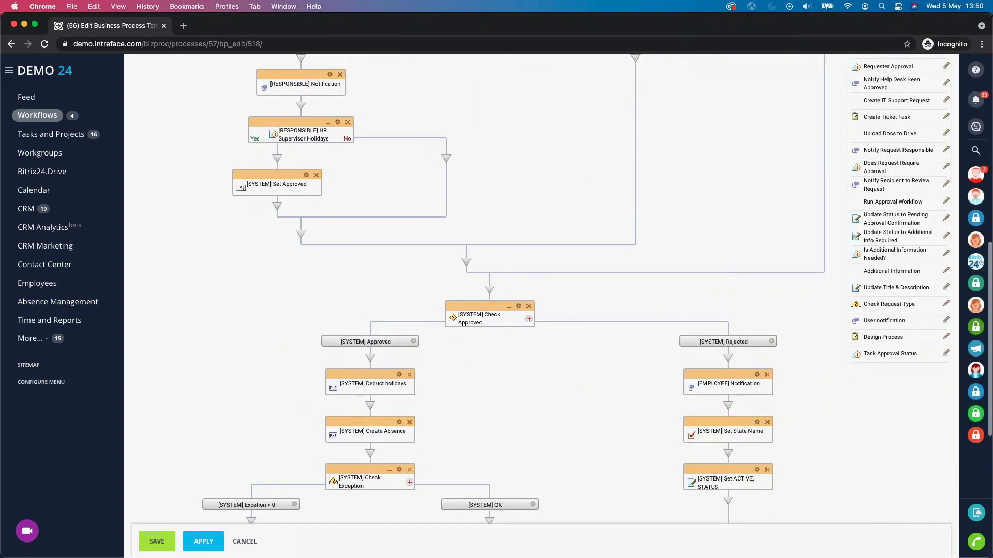
pyautogui.scroll(-1, 379, 396)
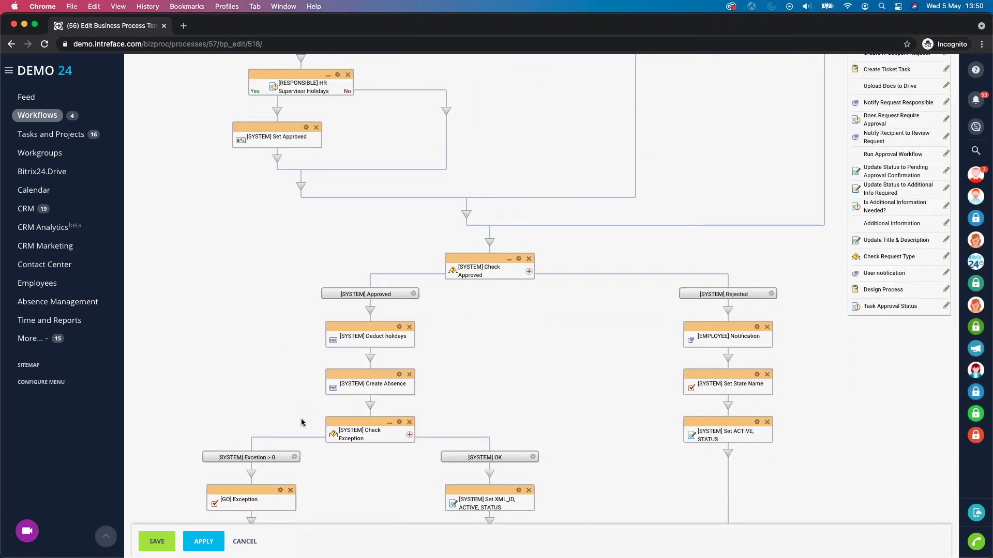
pyautogui.scroll(-2, 432, 424)
# - Review the Check HR Supervisor branches back up to the start of the flow, and leave the template without saving for the Feed
pyautogui.scroll(1, 431, 424)
pyautogui.scroll(5, 431, 424)
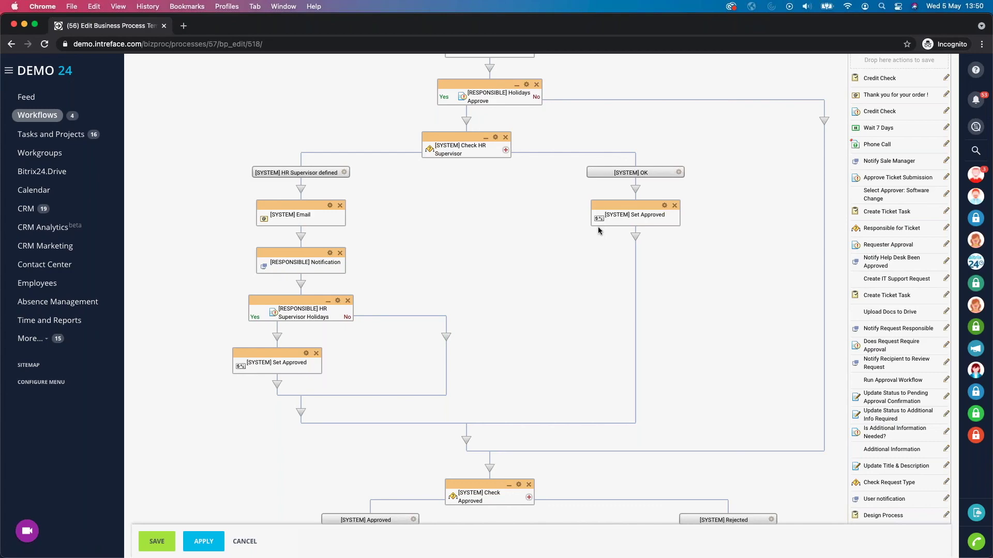
pyautogui.scroll(2, 506, 208)
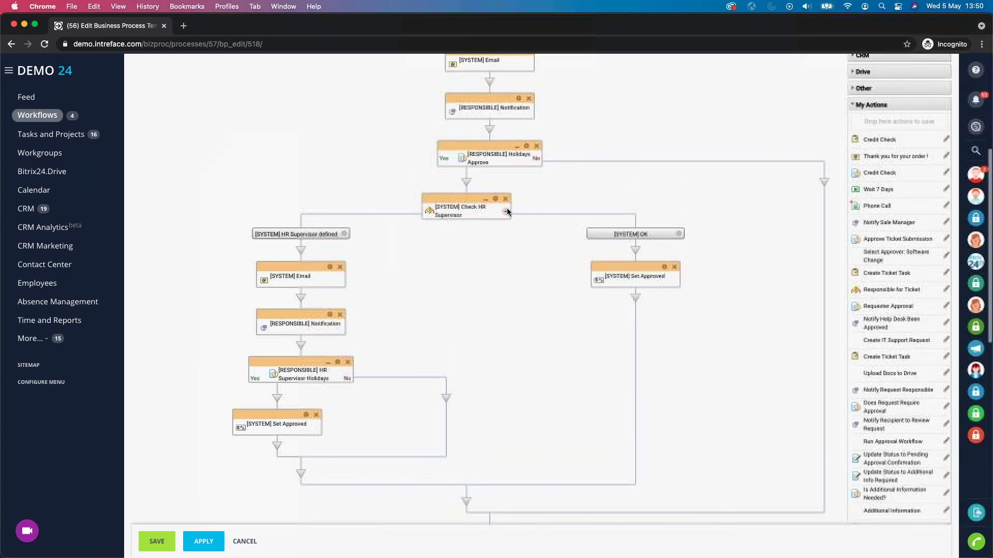
pyautogui.scroll(7, 434, 441)
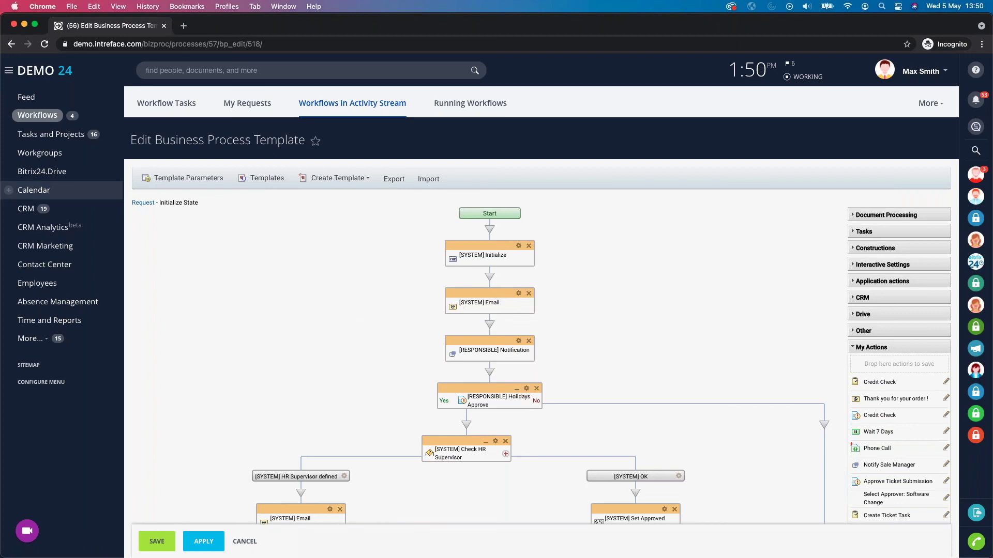
pyautogui.click(50, 107)
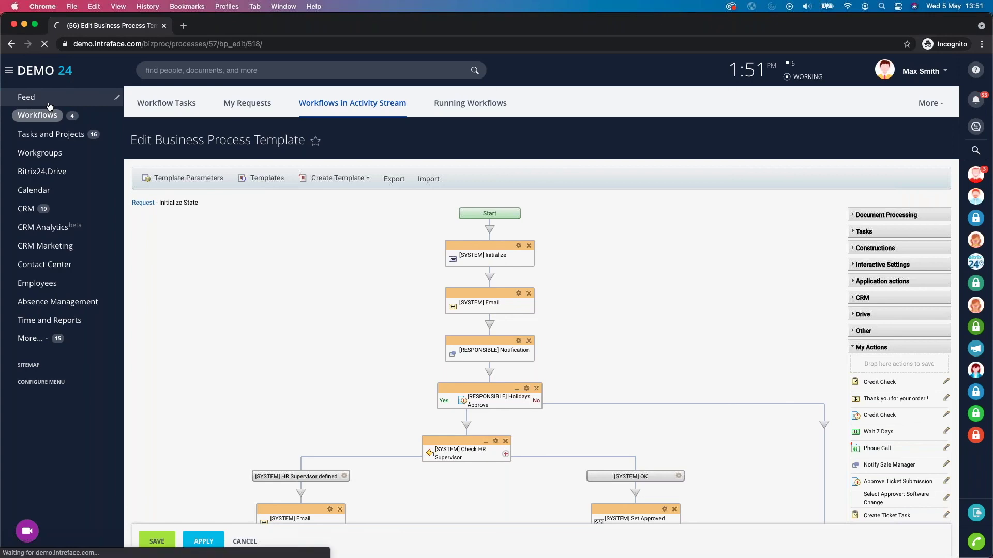